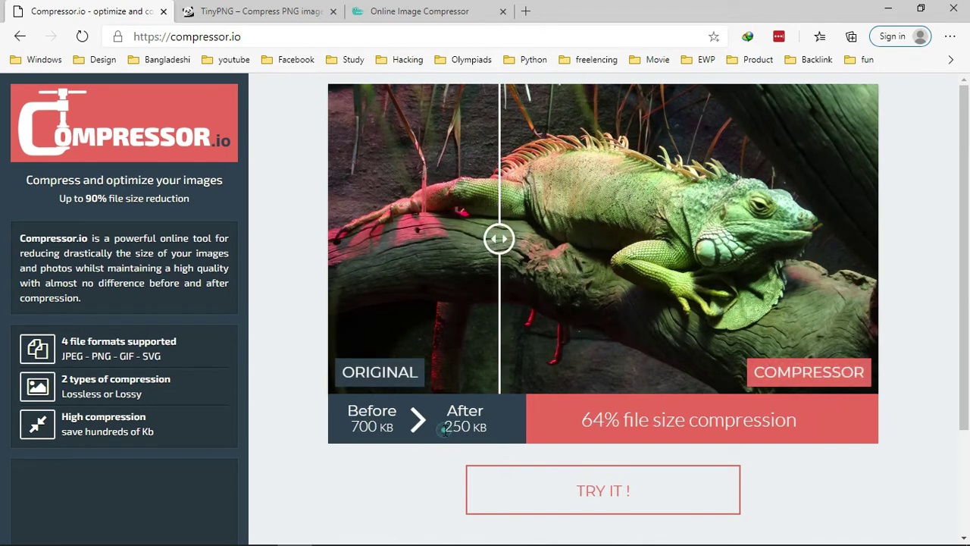
Look over the Compressor.io, TinyPNG and Optimizilla start pages.
left_click_drag(444, 429, 476, 430)
left_click(413, 471)
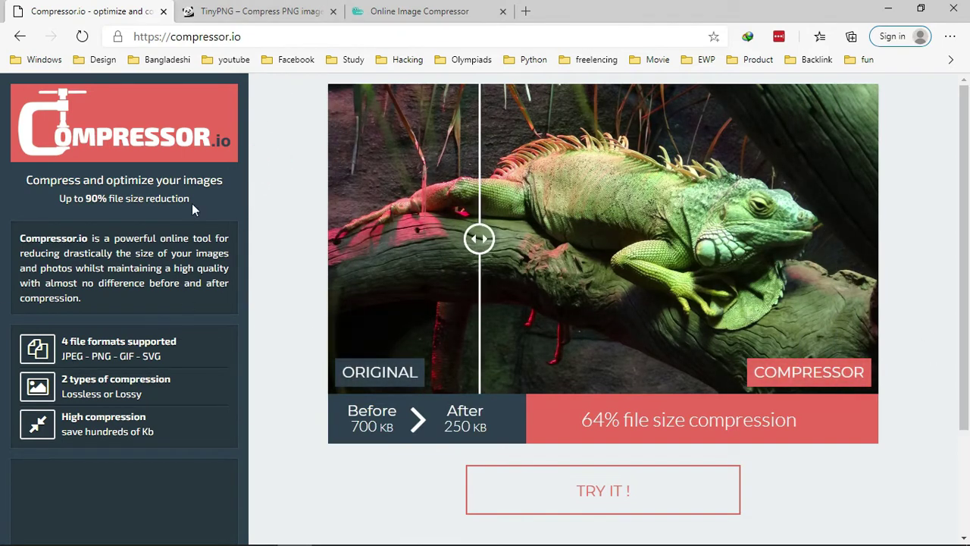
left_click(230, 14)
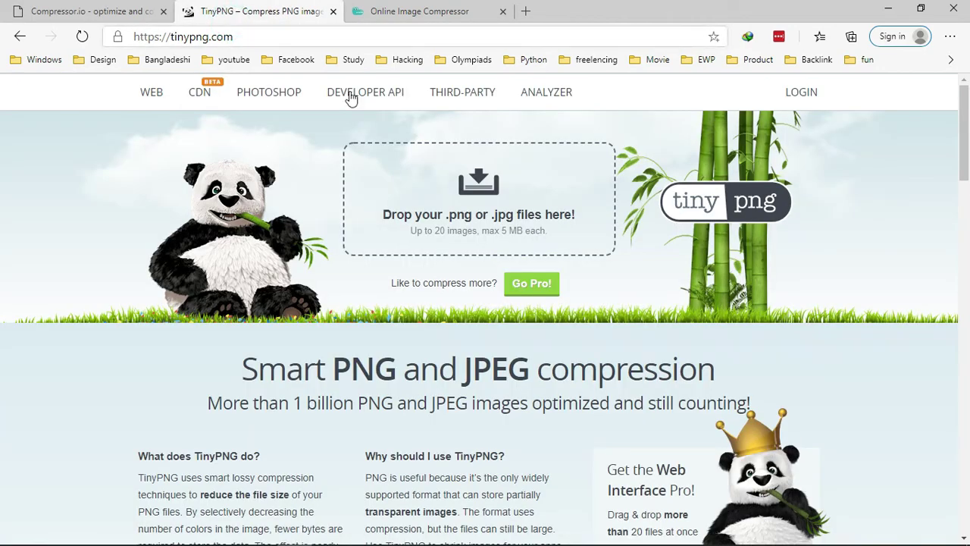
left_click(417, 7)
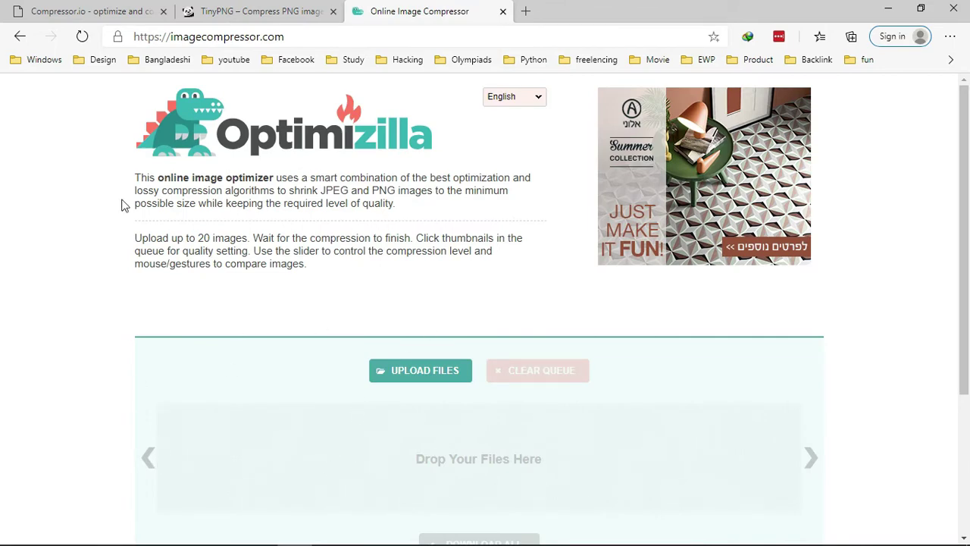
Upload DSC_0021.JPG from the desktop to Compressor.io for lossy compression.
left_click(117, 13)
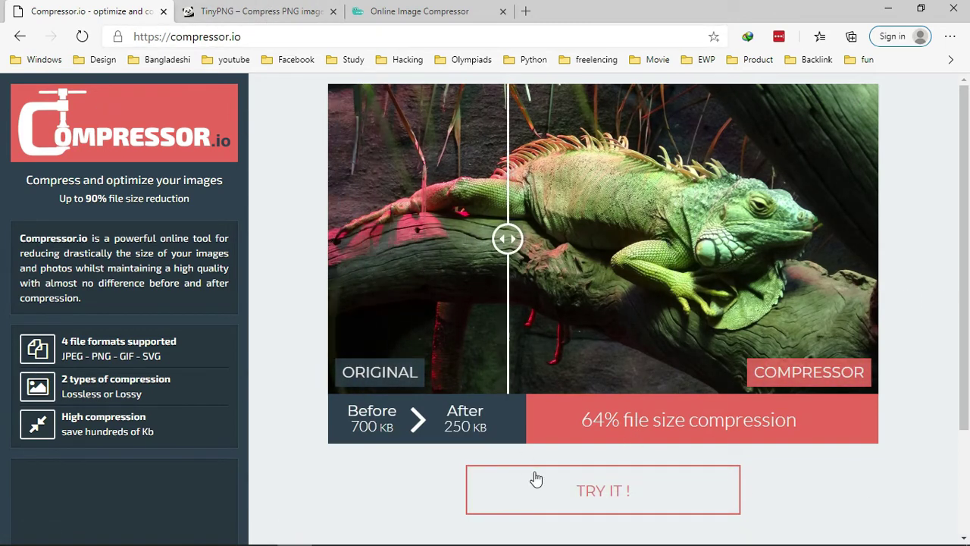
left_click(561, 504)
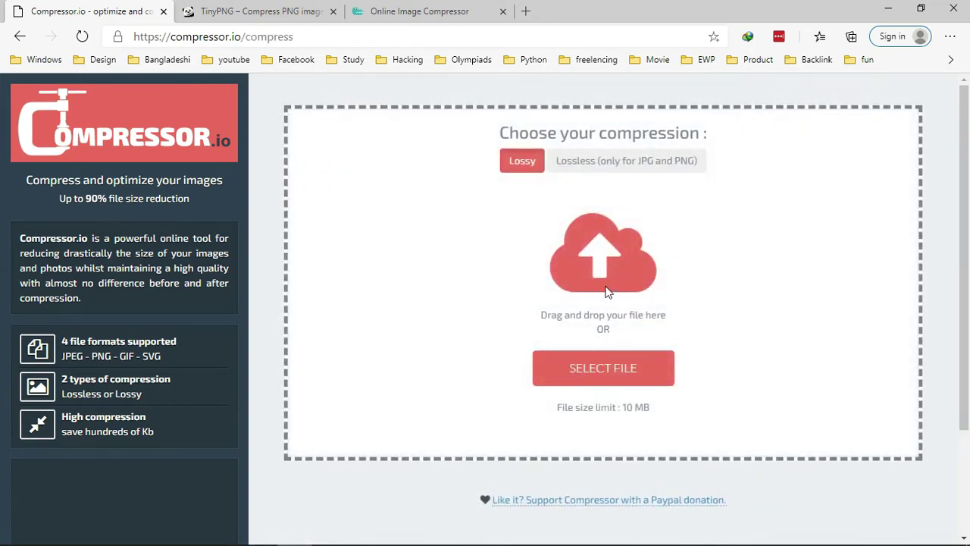
left_click(920, 8)
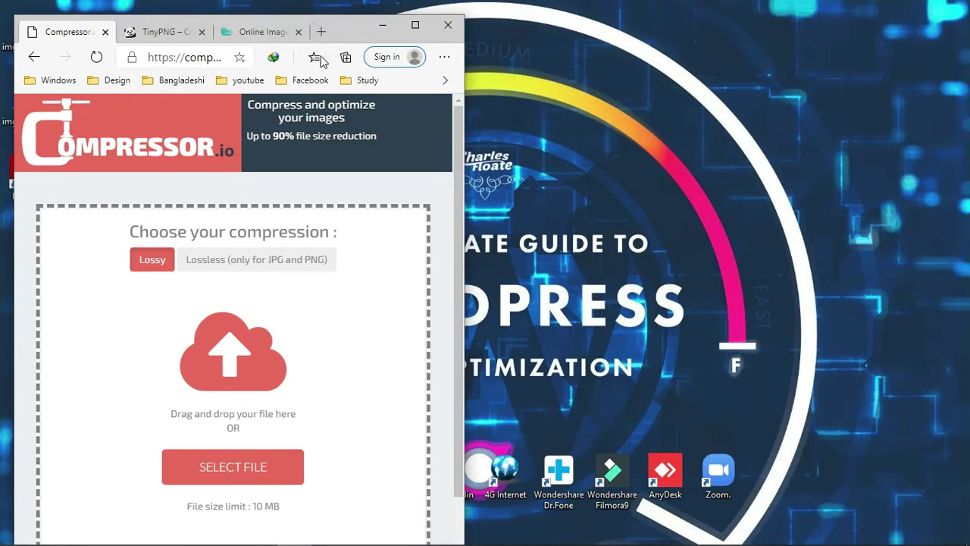
left_click_drag(350, 32, 746, 18)
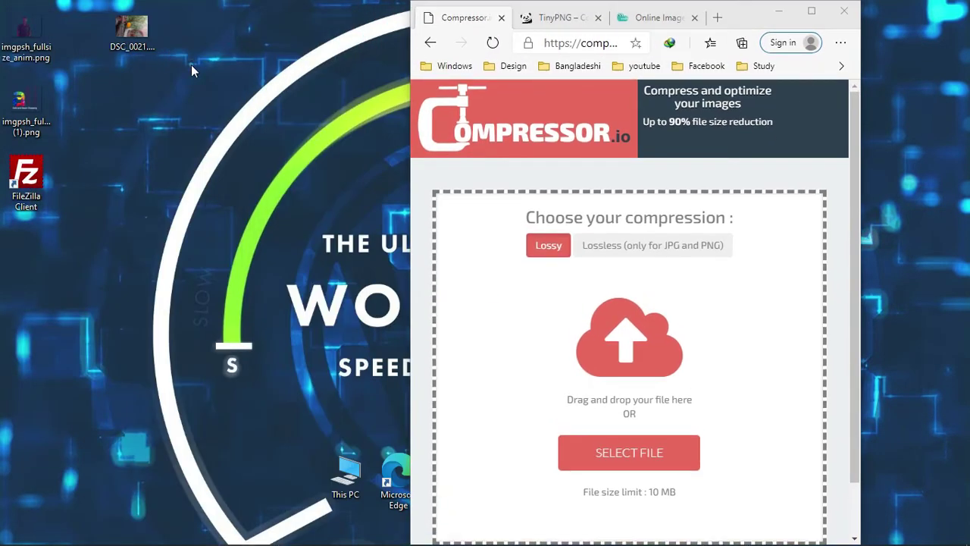
left_click_drag(131, 30, 604, 345)
left_click(811, 10)
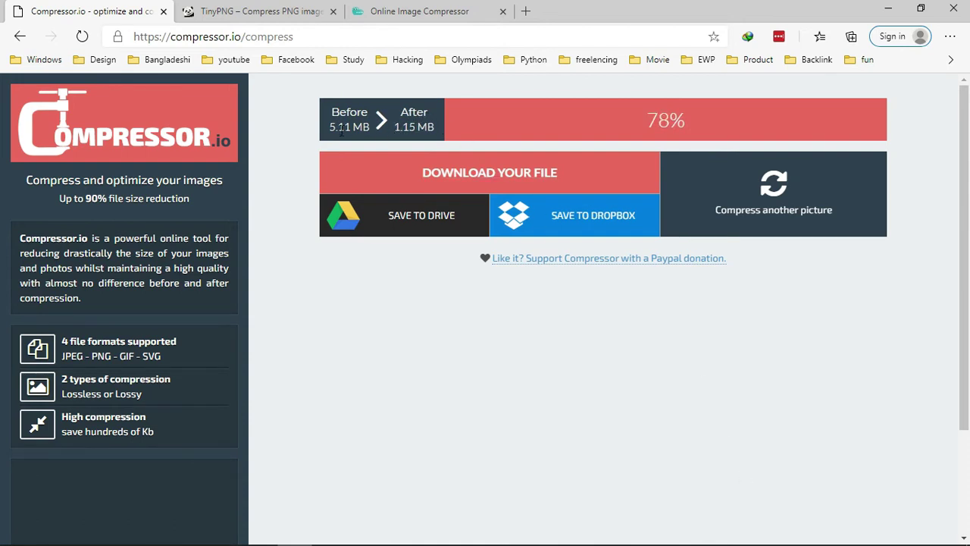
Download the compressed image from Compressor.io and open DSC_0021-compressor.jpg in Paint to inspect it.
left_click_drag(329, 133, 340, 130)
left_click_drag(399, 127, 415, 128)
left_click(532, 475)
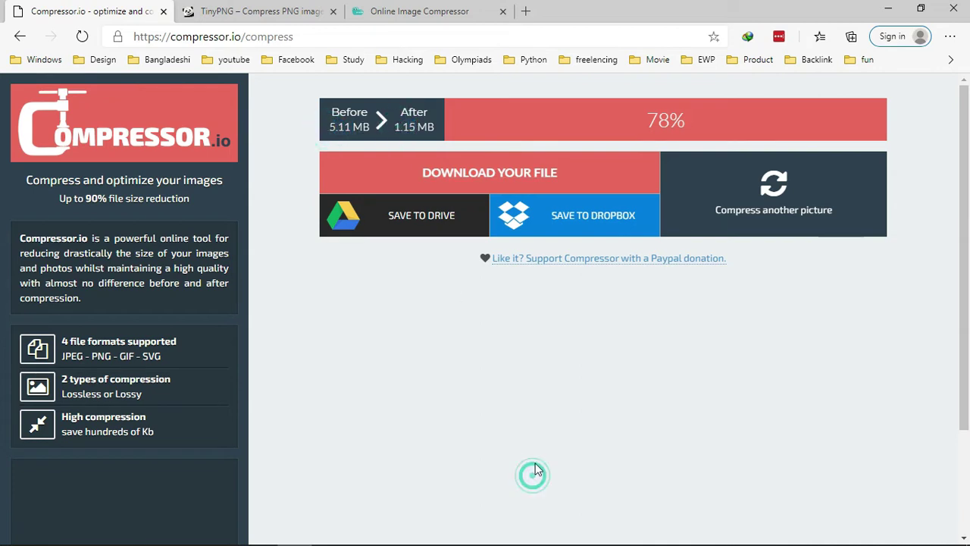
left_click(513, 180)
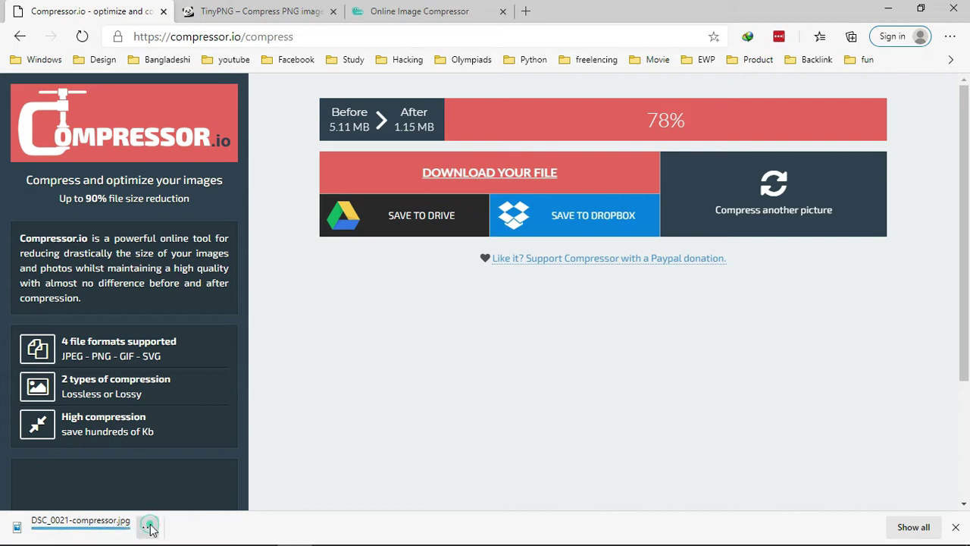
left_click(149, 528)
left_click(190, 407)
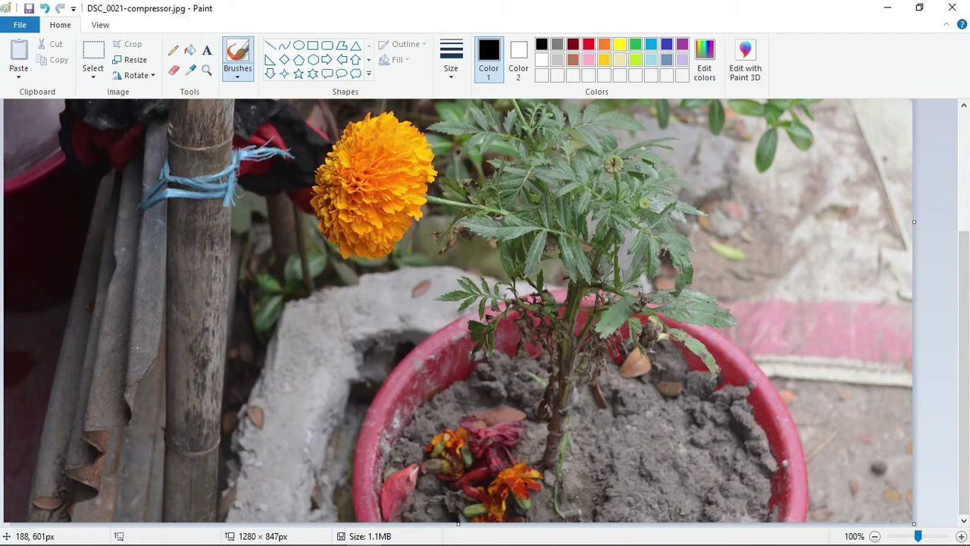
scroll(913, 295, "up", 5)
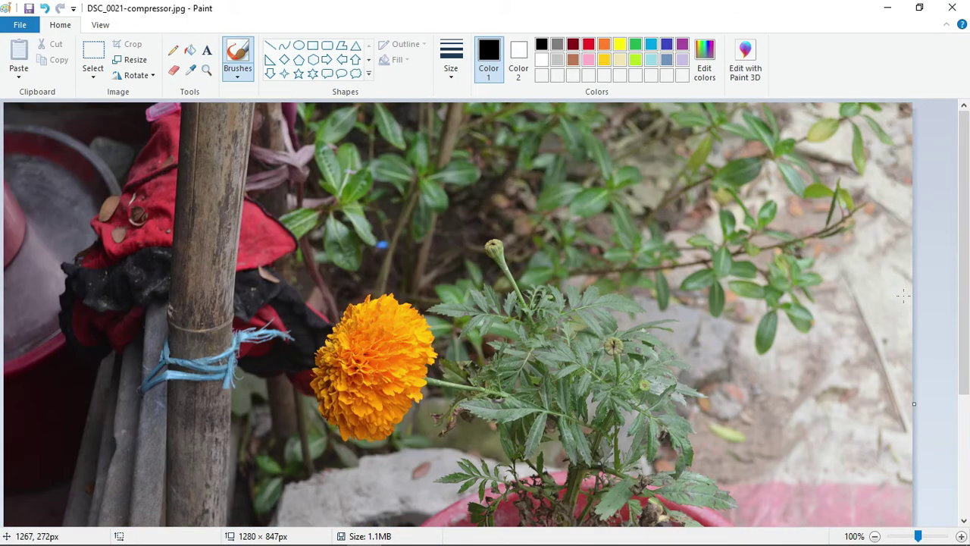
scroll(909, 296, "down", 5)
scroll(906, 296, "up", 5)
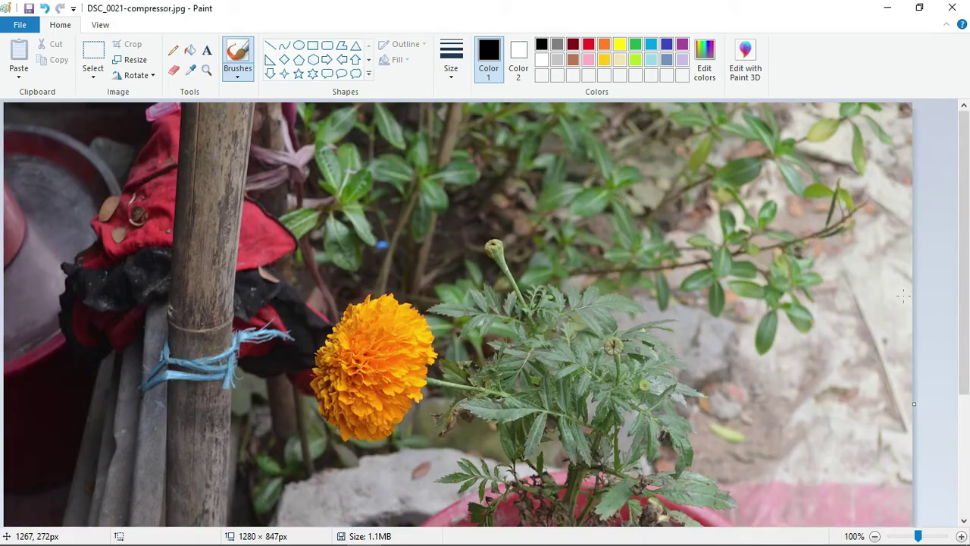
Return to the desktop and open the original DSC_0021.JPG in Paint.
left_click(885, 8)
left_click(887, 6)
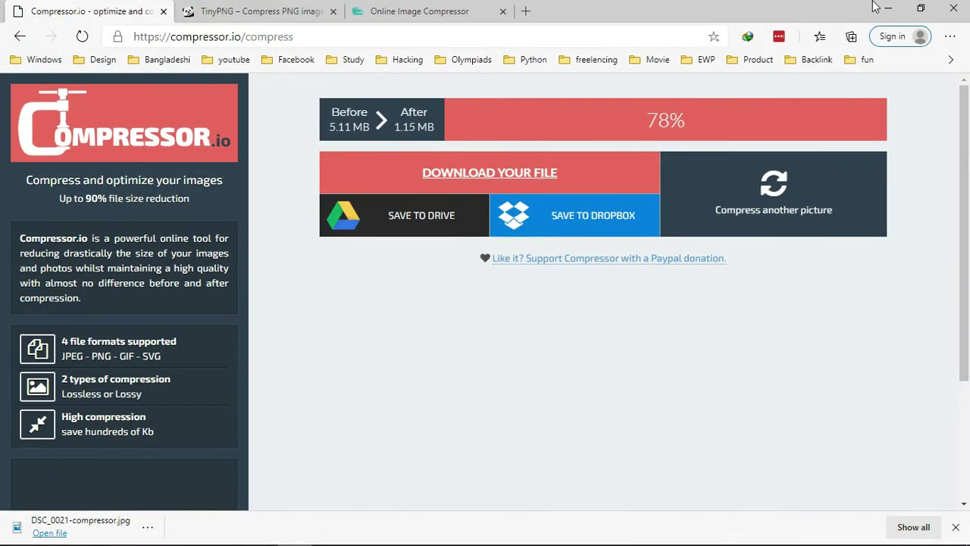
left_click(887, 8)
right_click(147, 23)
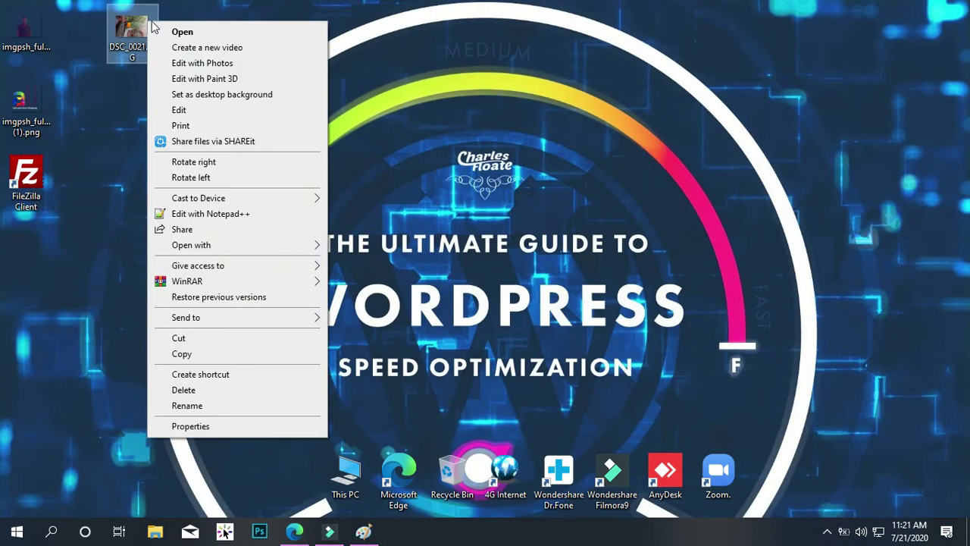
mouse_move(221, 249)
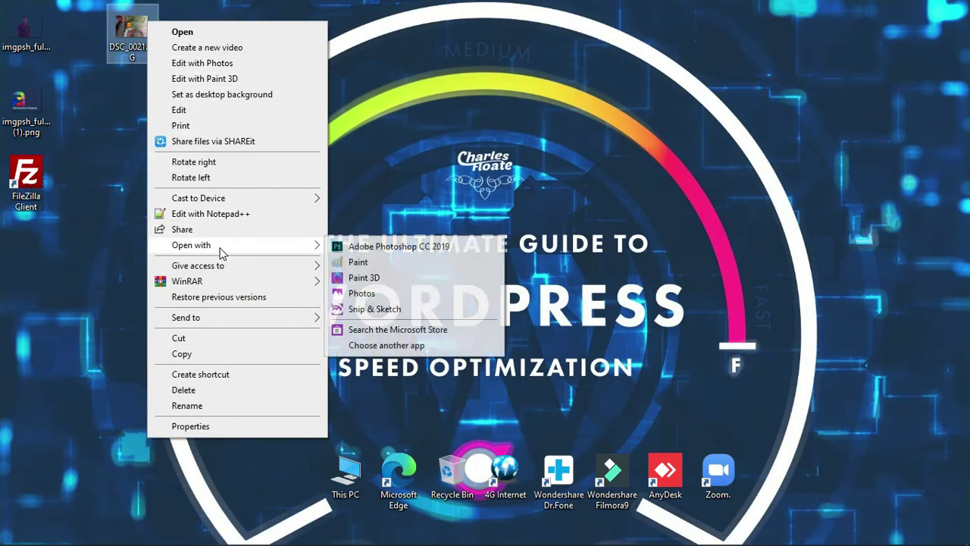
left_click(353, 263)
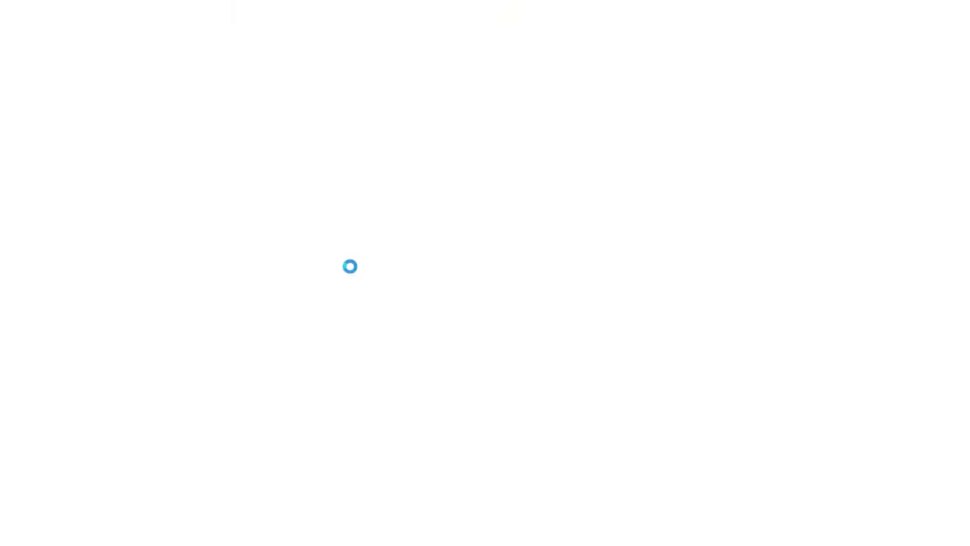
Examine the original photo's detail across its height and width, including the flower, and close it.
scroll(277, 131, "down", 10)
scroll(277, 131, "down", 10)
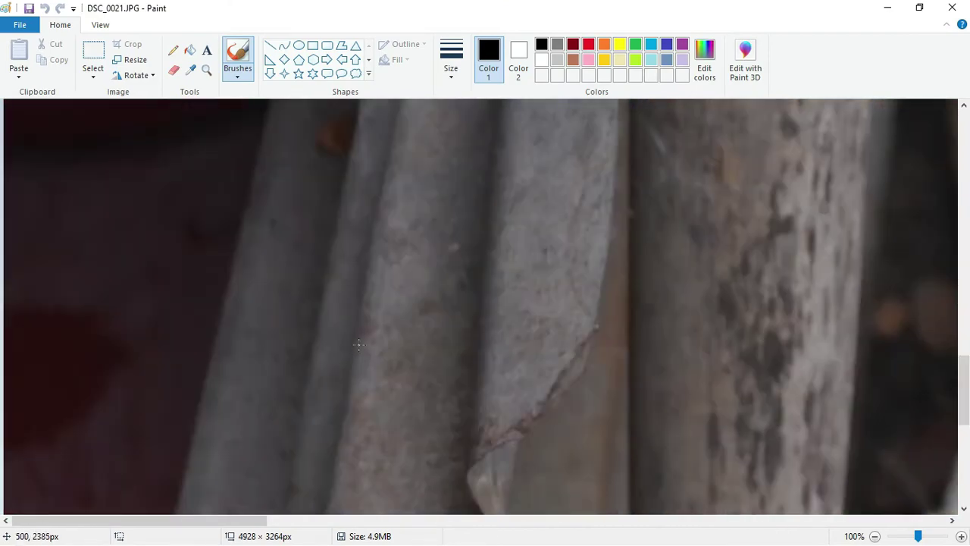
scroll(277, 131, "up", 12)
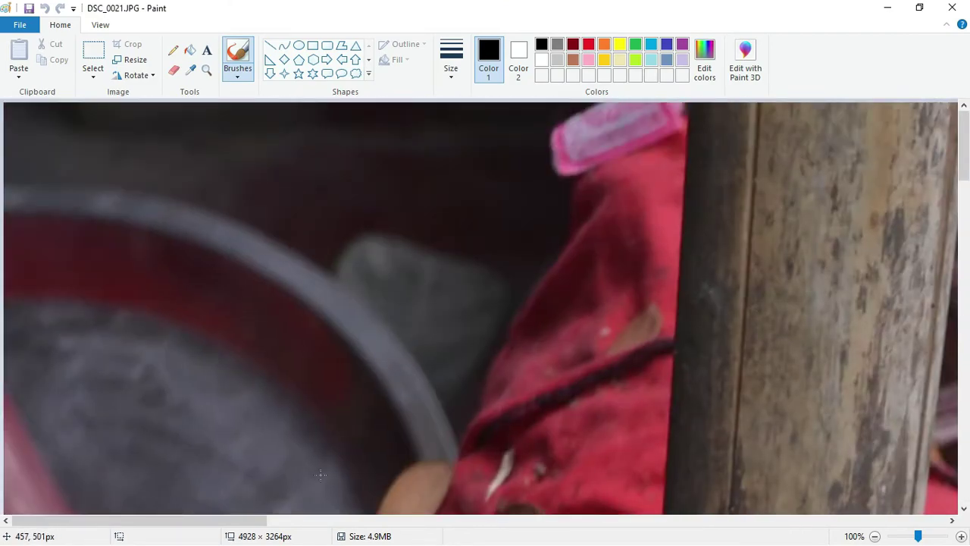
left_click_drag(225, 520, 652, 501)
scroll(542, 262, "down", 10)
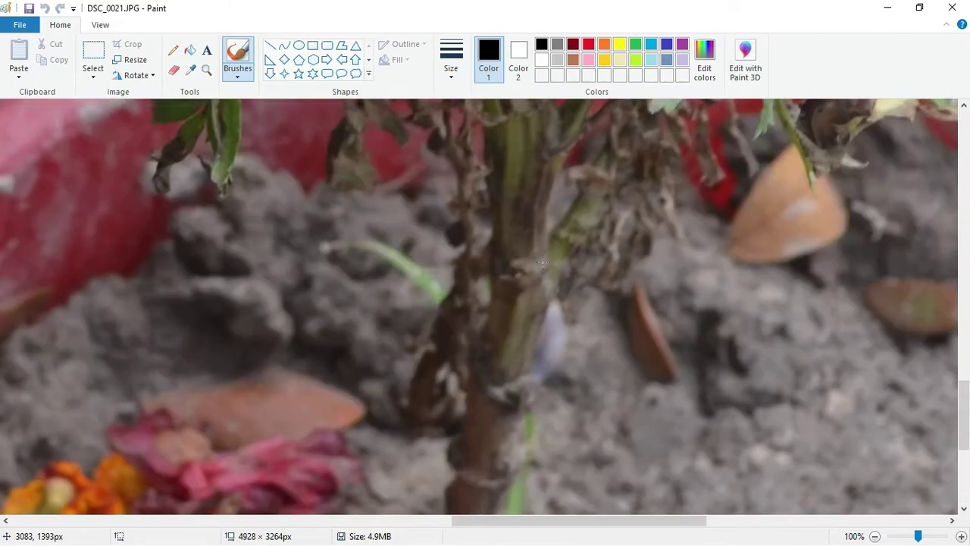
scroll(539, 265, "down", 10)
scroll(483, 460, "up", 11)
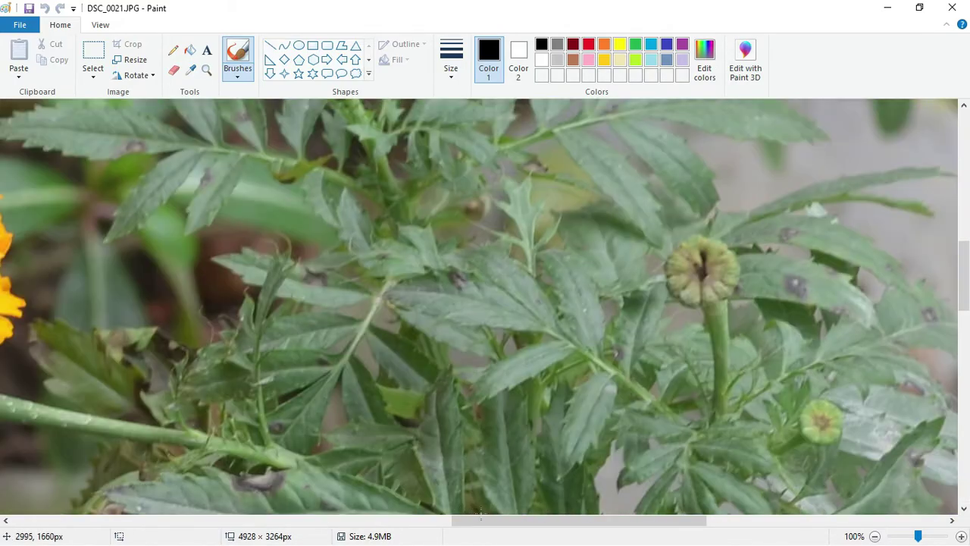
left_click_drag(482, 515, 314, 517)
scroll(263, 180, "down", 2)
scroll(262, 180, "up", 2)
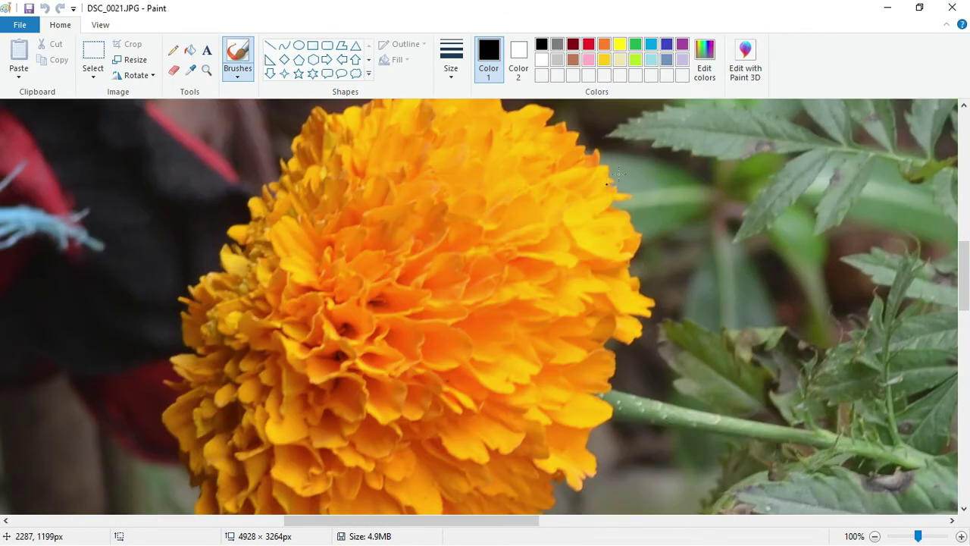
left_click(958, 8)
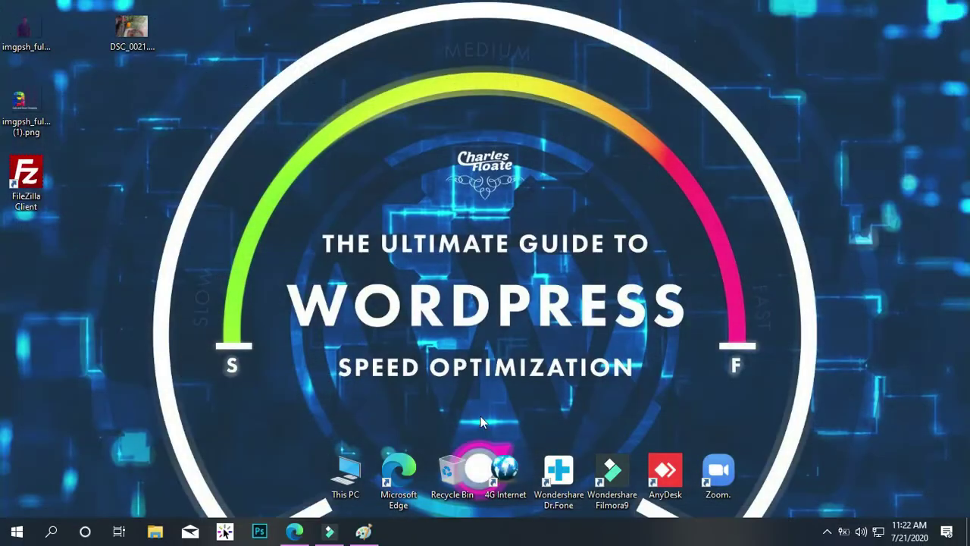
Bring back the compressed image in Paint, compare its quality with the original, and close it.
left_click(364, 531)
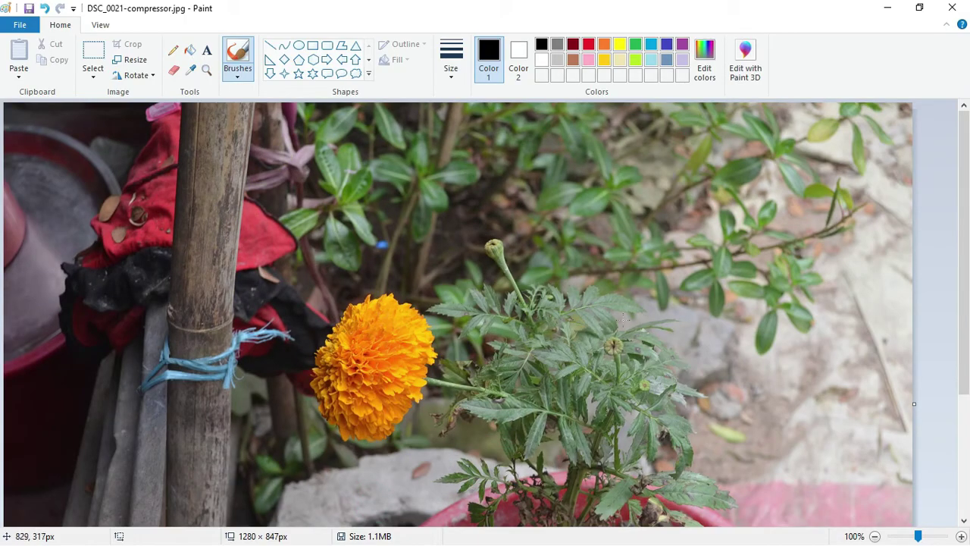
scroll(560, 277, "down", 3)
scroll(569, 284, "up", 3)
scroll(576, 288, "down", 3)
scroll(584, 294, "up", 3)
scroll(587, 297, "down", 3)
left_click(952, 7)
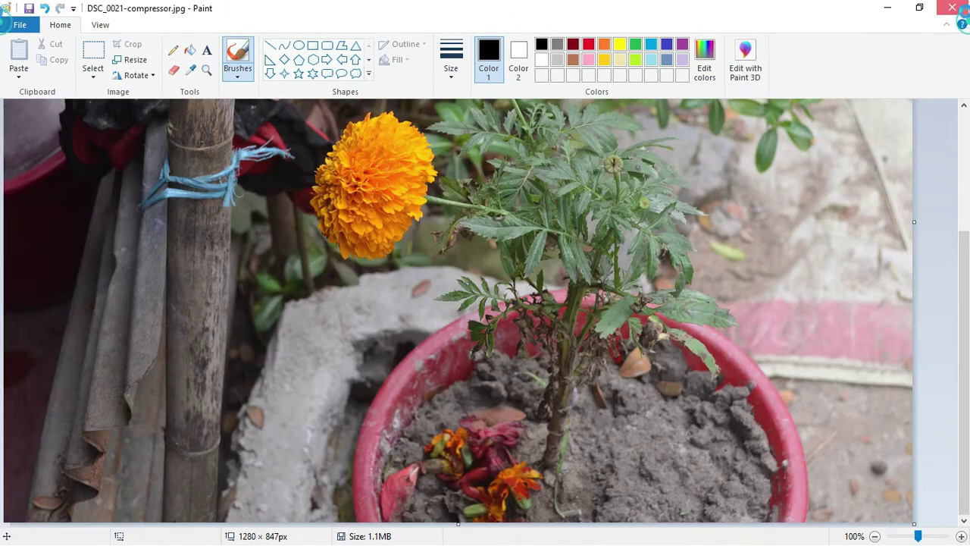
left_click(507, 288)
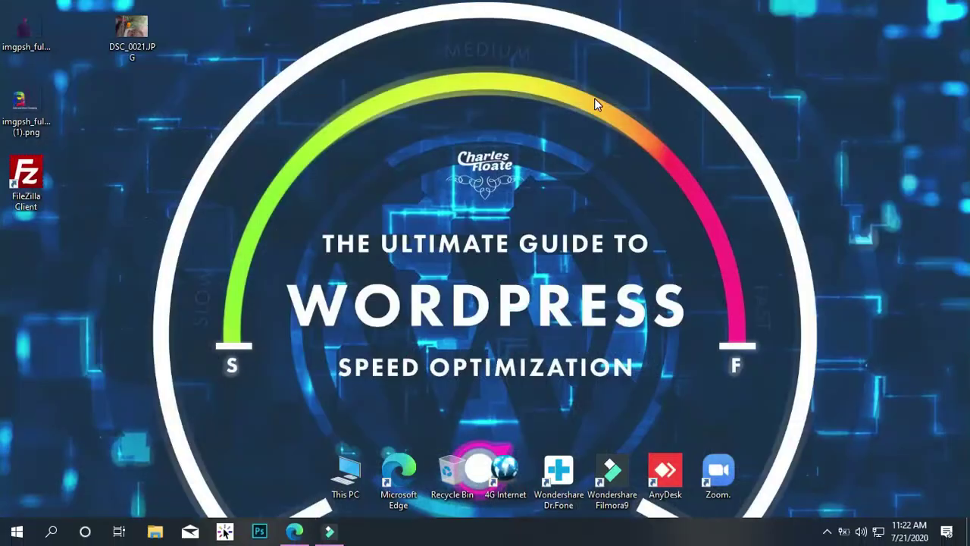
right_click(594, 98)
left_click(619, 141)
Switch to TinyPNG in the browser and upload DSC_0021.JPG from the desktop for compression.
left_click(296, 529)
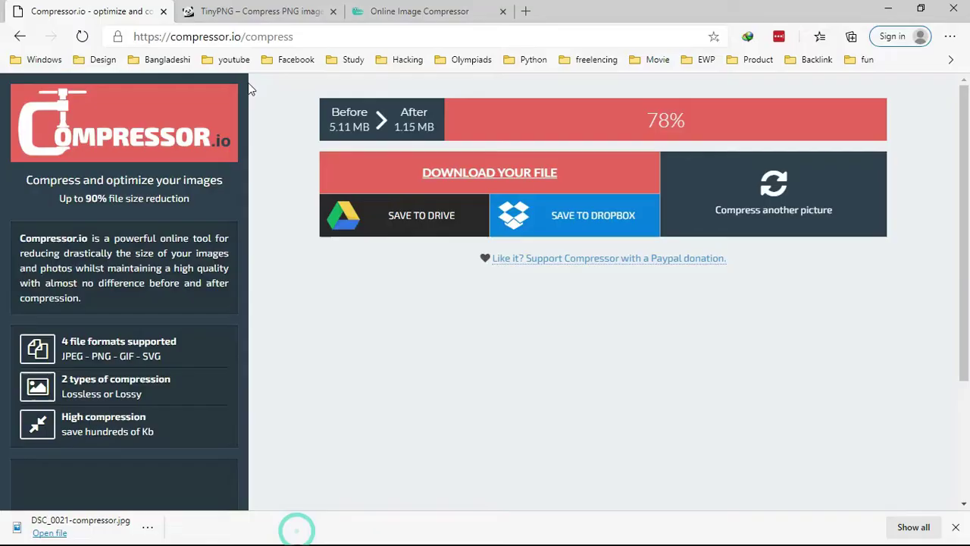
left_click(258, 11)
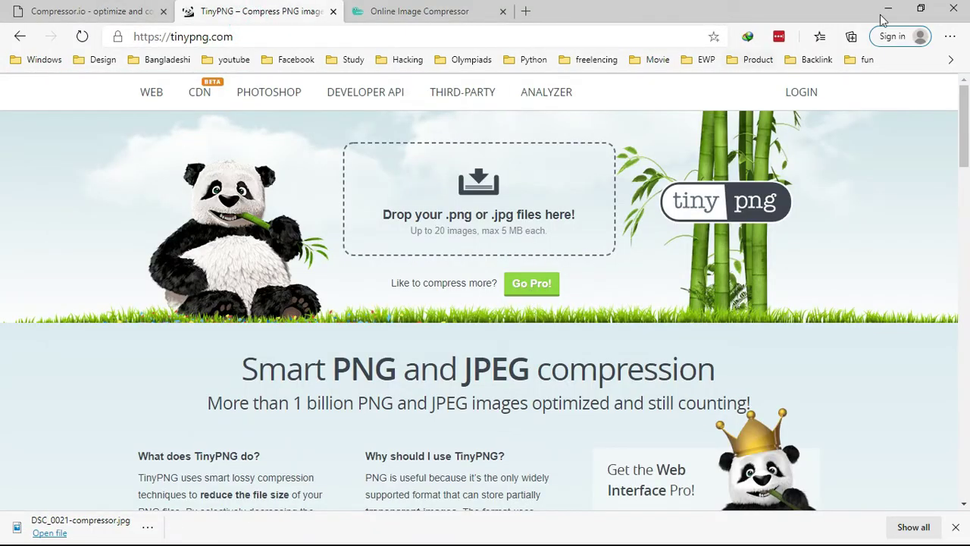
left_click(921, 7)
left_click_drag(130, 30, 651, 221)
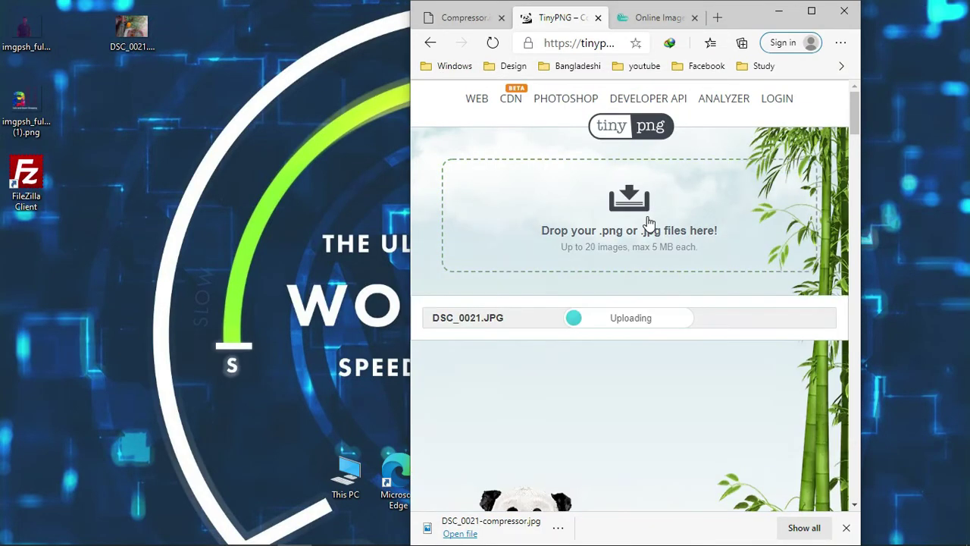
left_click(811, 12)
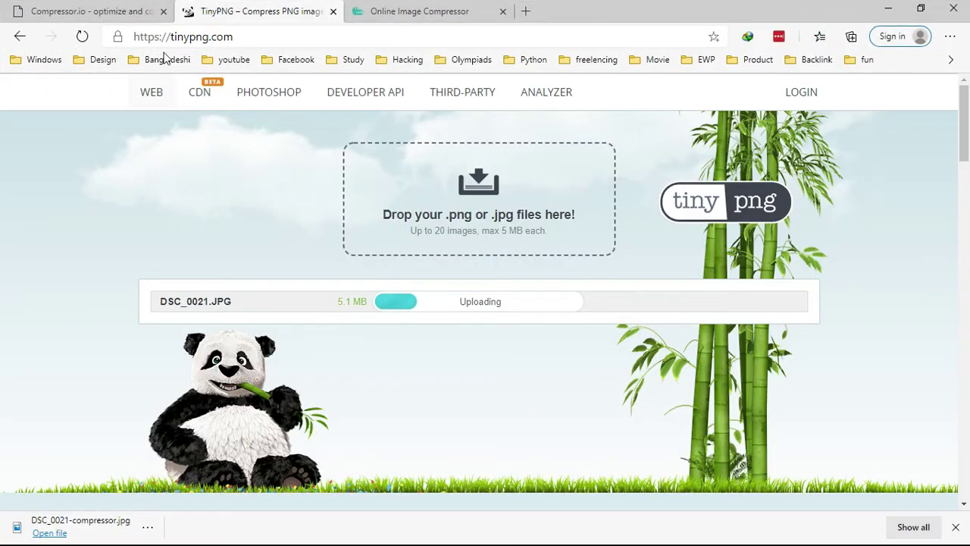
Close the Compressor.io page and dismiss the browser's downloads bar.
left_click(163, 12)
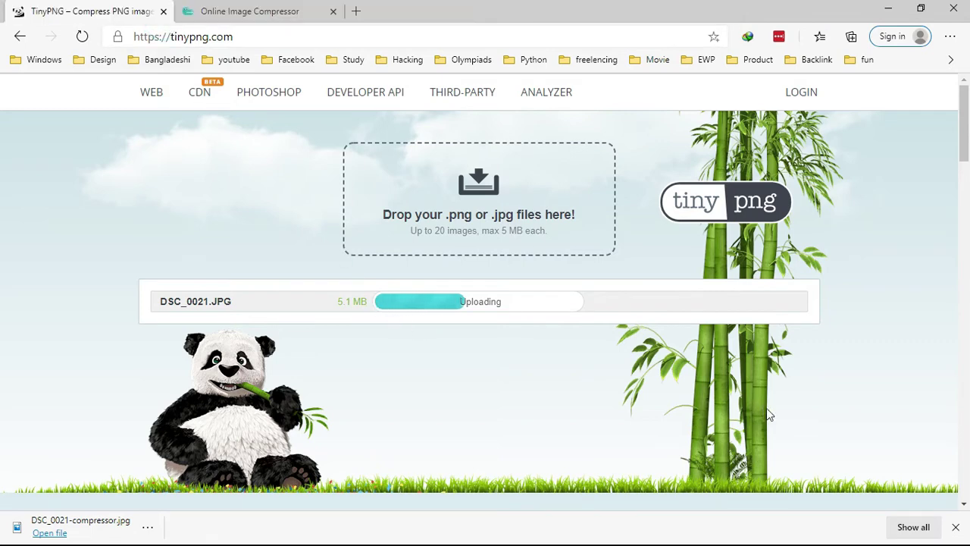
left_click(954, 526)
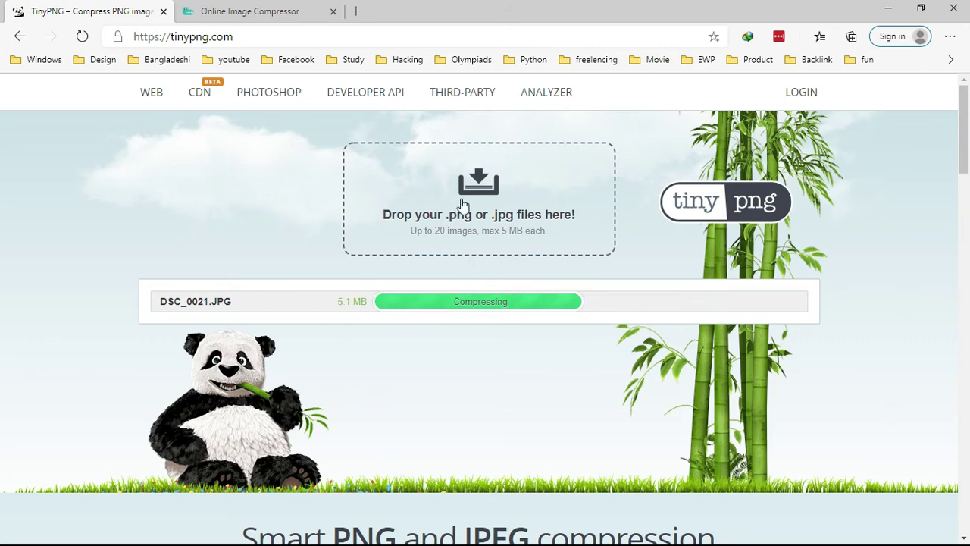
Switch to the Optimizilla page and upload DSC_0021.JPG from the desktop to its compression queue.
left_click(277, 6)
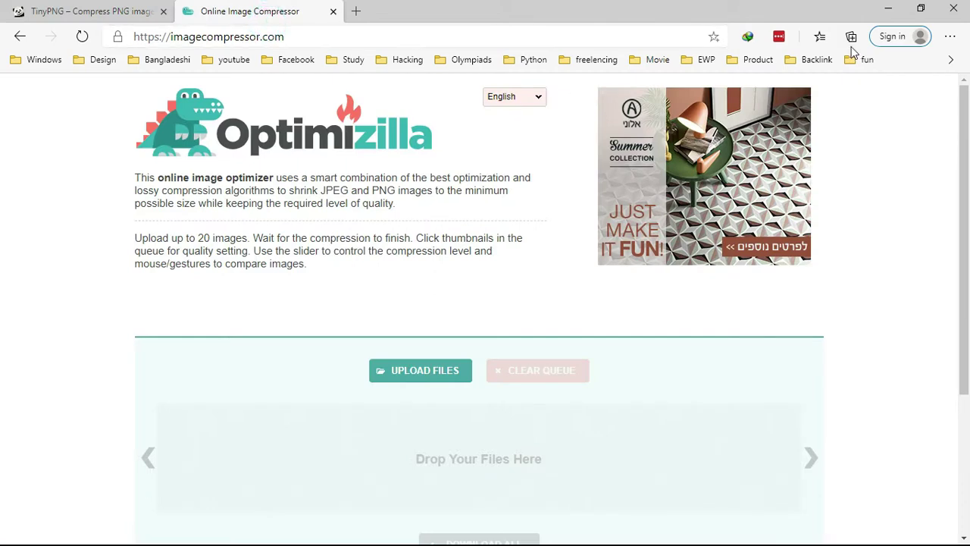
left_click(921, 8)
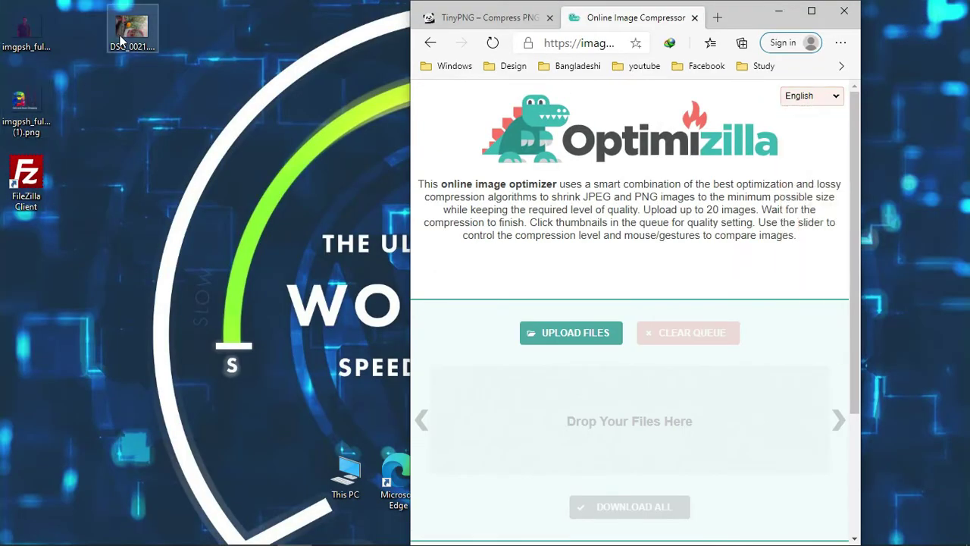
left_click_drag(130, 29, 615, 426)
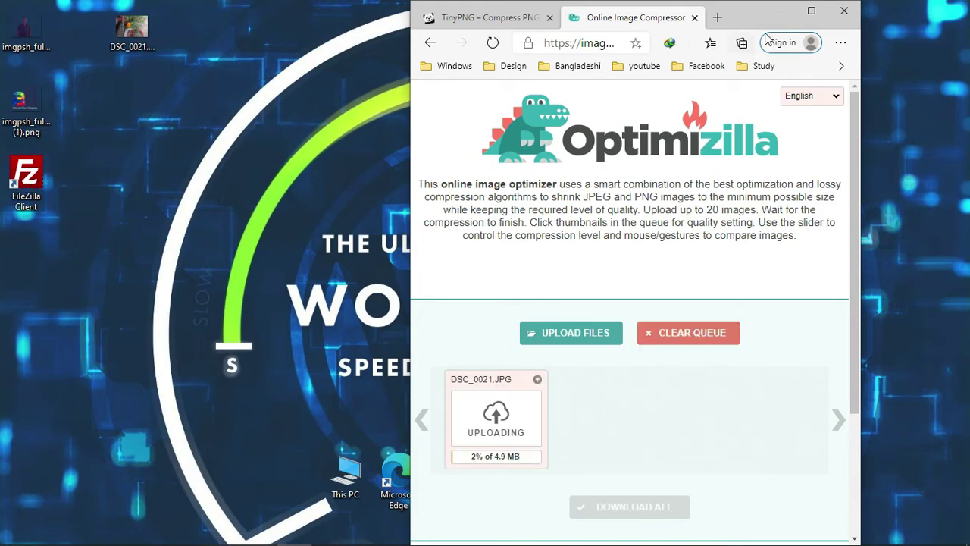
Maximize the browser, download the compressed DSC_0021.JPG from TinyPNG and show the downloaded file in its folder.
left_click(810, 10)
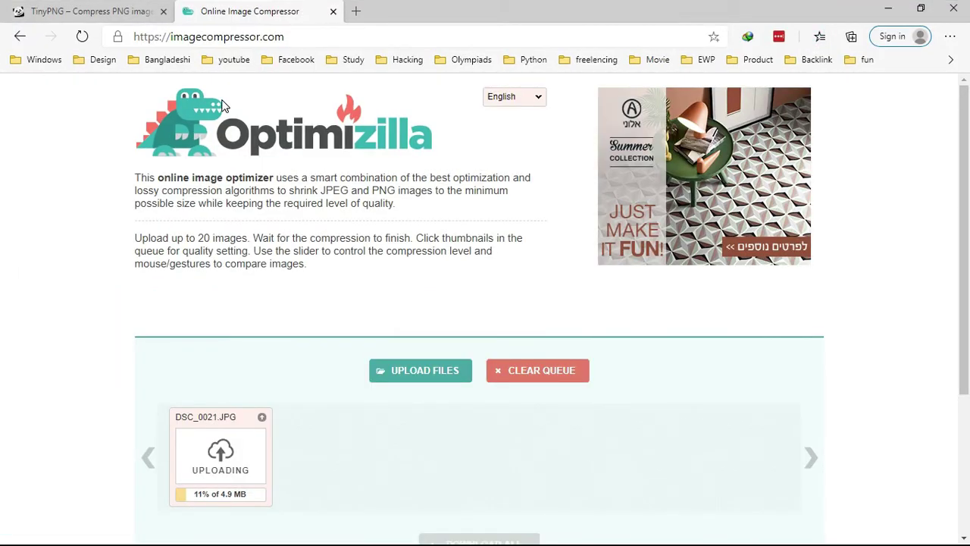
left_click(117, 15)
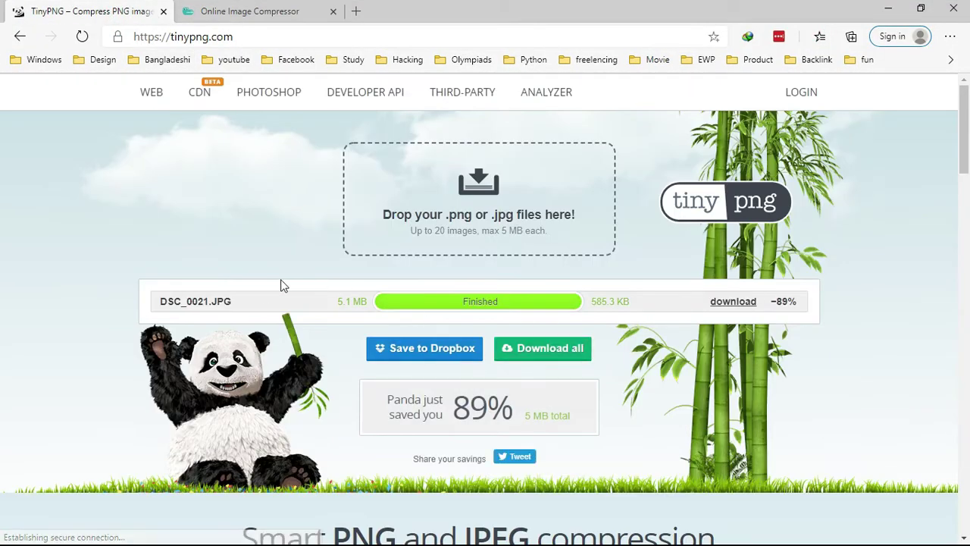
left_click(779, 302)
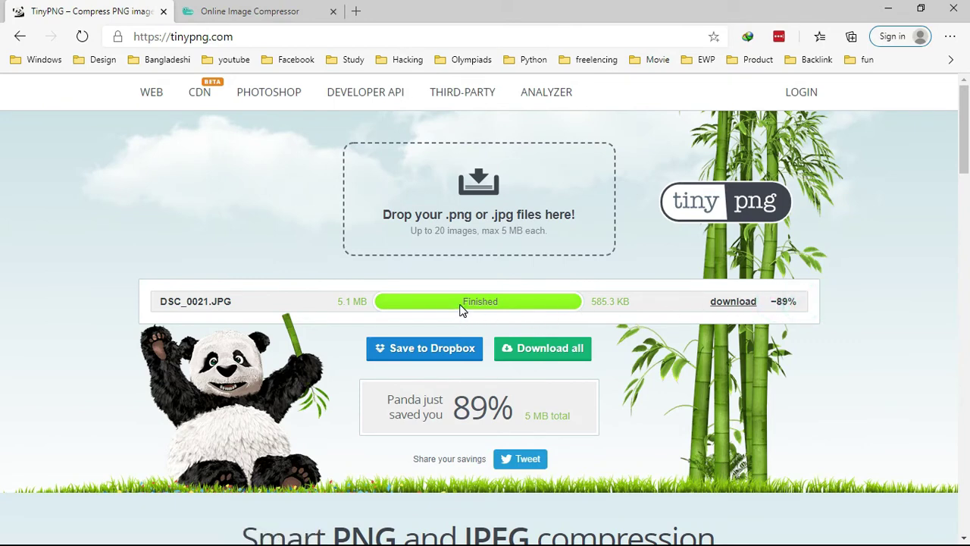
left_click(751, 306)
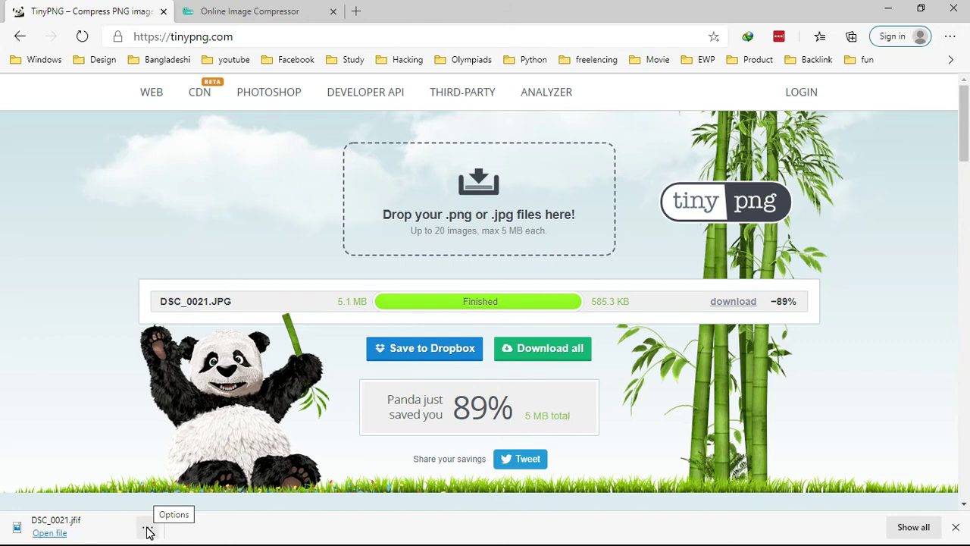
left_click(147, 527)
left_click(175, 398)
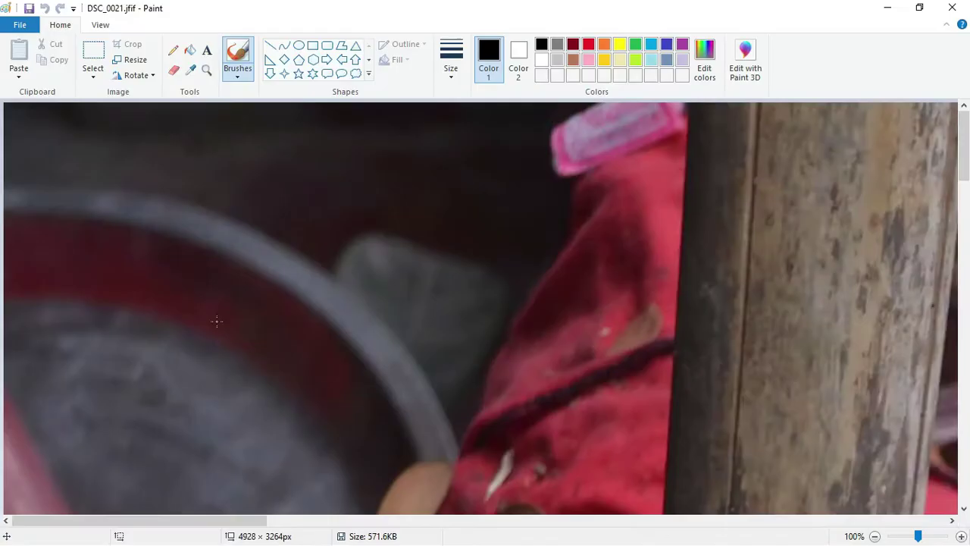
Inspect DSC_0021.jfif in Paint at 1000 × 662 px, then close it without saving and close the Downloads folder.
scroll(680, 391, "down", 1)
scroll(680, 391, "up", 1)
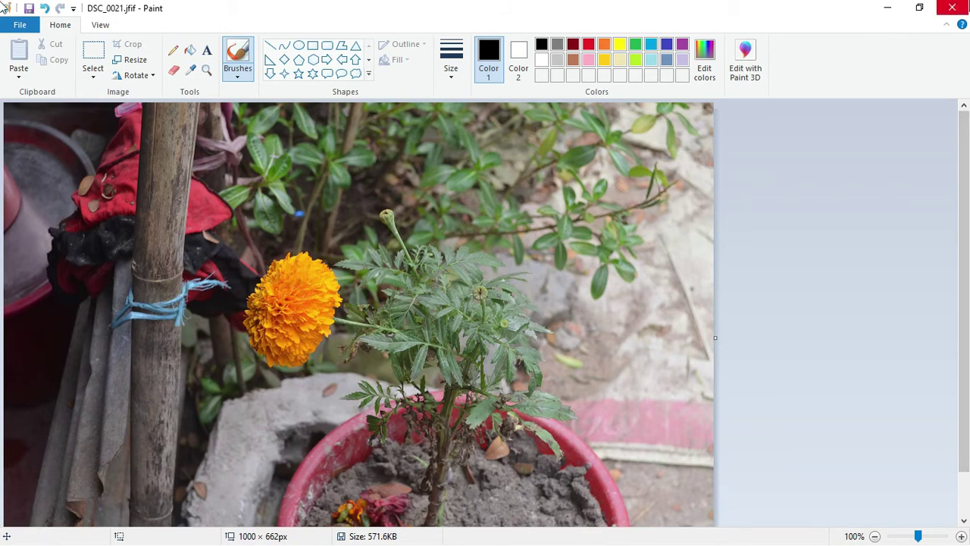
left_click(951, 8)
left_click(500, 289)
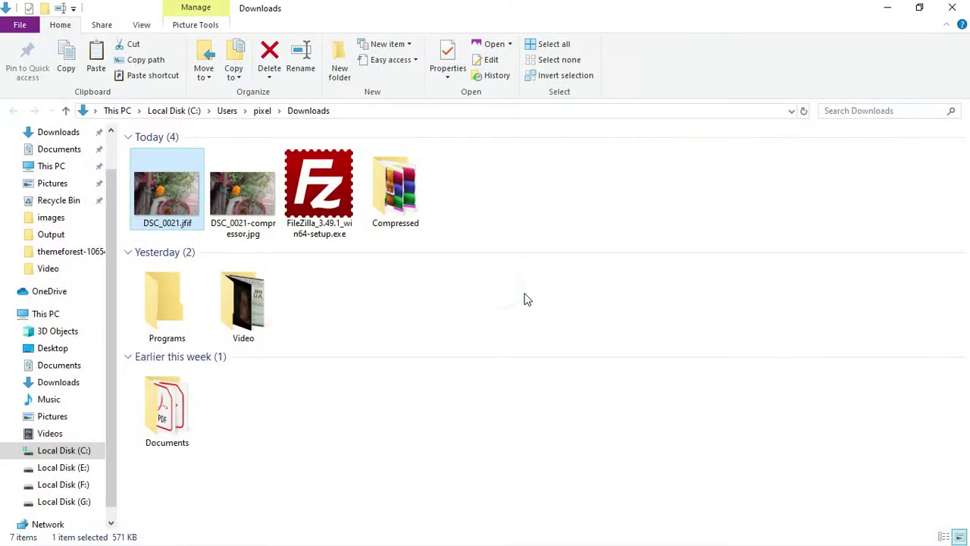
left_click(919, 8)
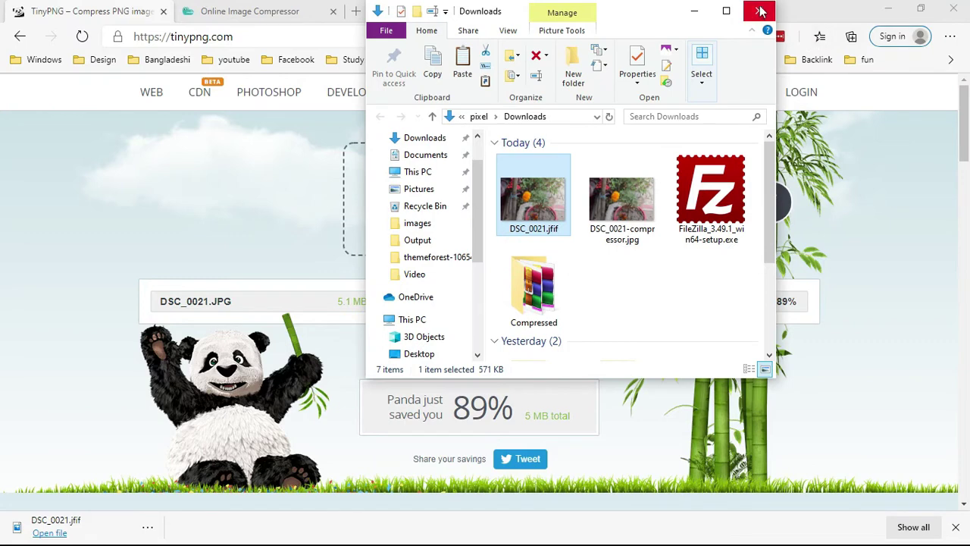
left_click(760, 8)
Switch to the Optimizilla page and compare the original DSC_0021.JPG with its compressed preview.
left_click(280, 13)
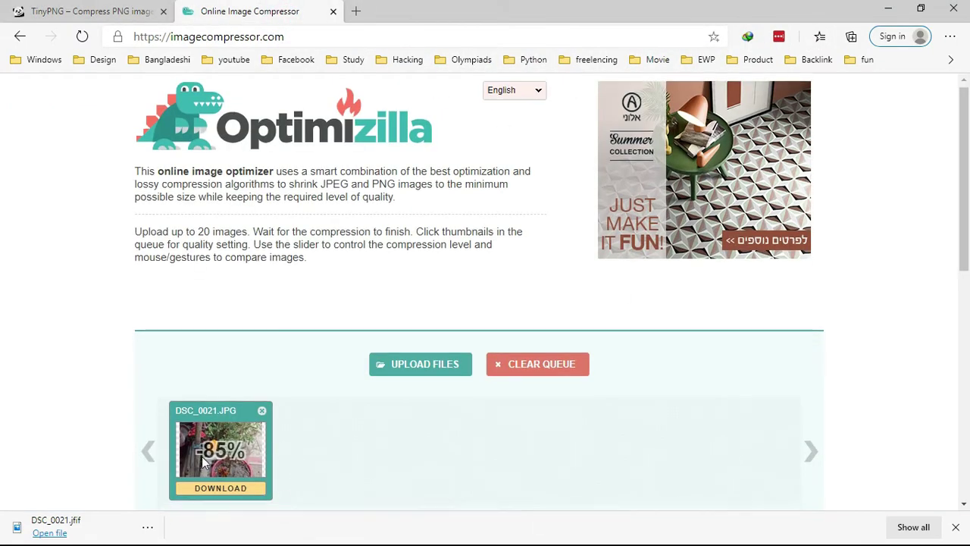
scroll(362, 313, "down", 3)
scroll(556, 320, "down", 6)
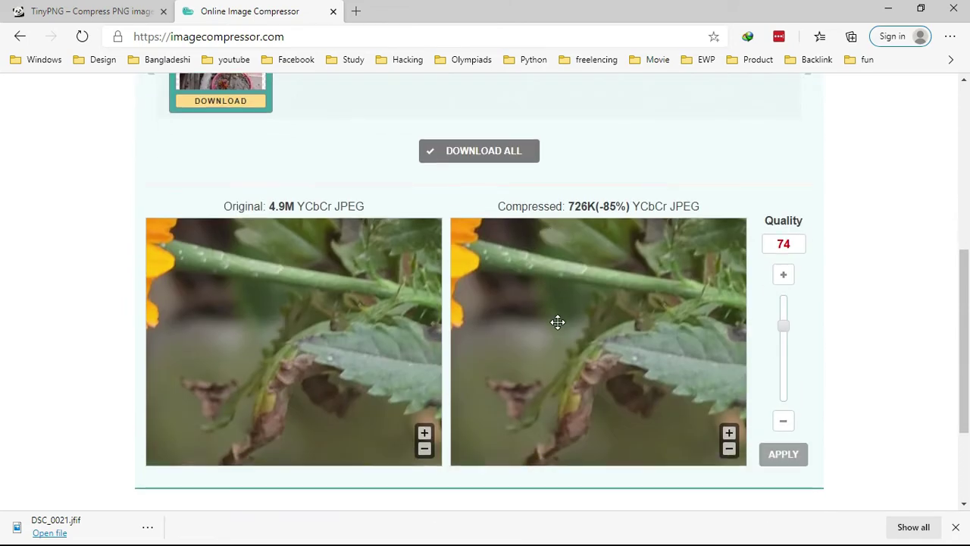
scroll(646, 259, "down", 2)
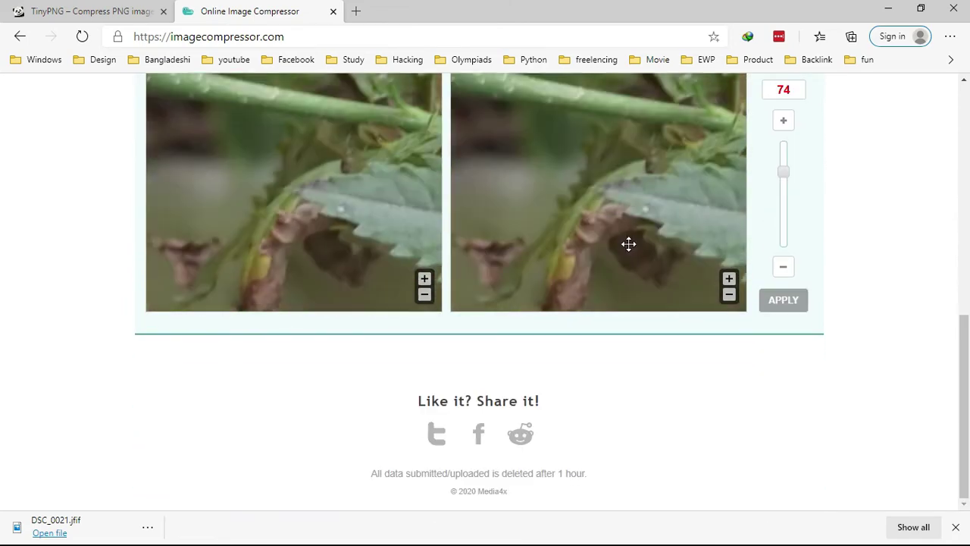
scroll(2, 369, "up", 3)
scroll(2, 370, "down", 1)
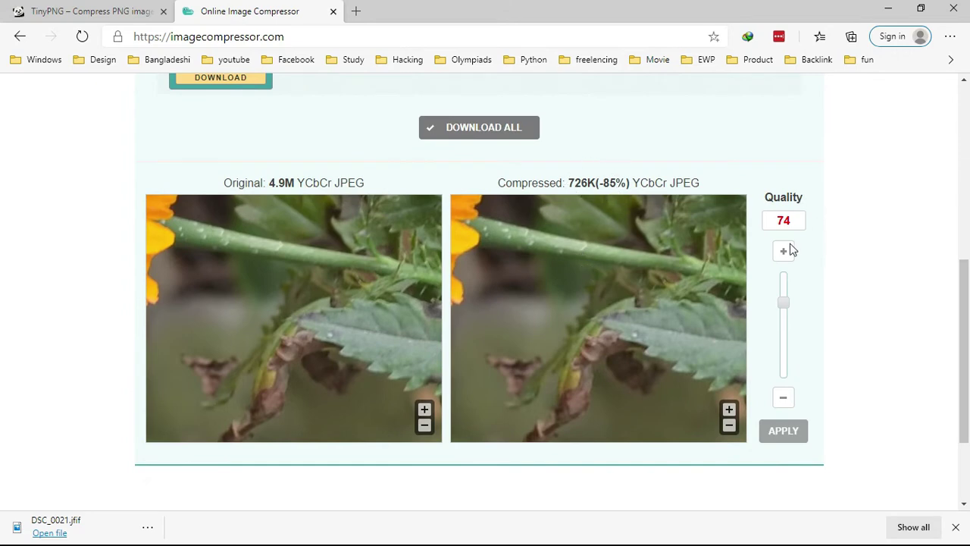
Raise the Optimizilla compression quality to 100.
left_click_drag(784, 307, 783, 291)
left_click_drag(783, 315, 784, 275)
scroll(942, 384, "up", 4)
scroll(942, 384, "down", 4)
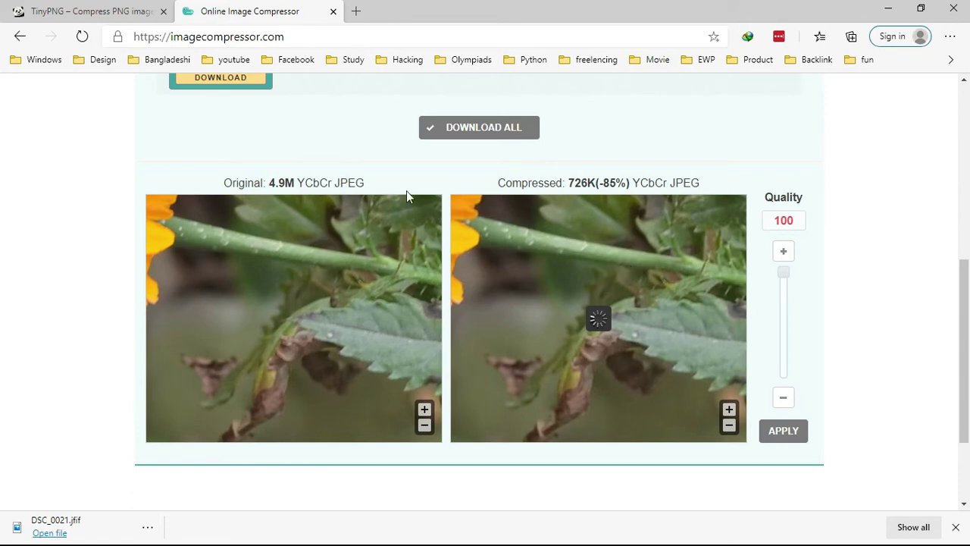
Examine the original and compressed file sizes of DSC_0021.JPG above the Optimizilla previews.
scroll(851, 431, "up", 6)
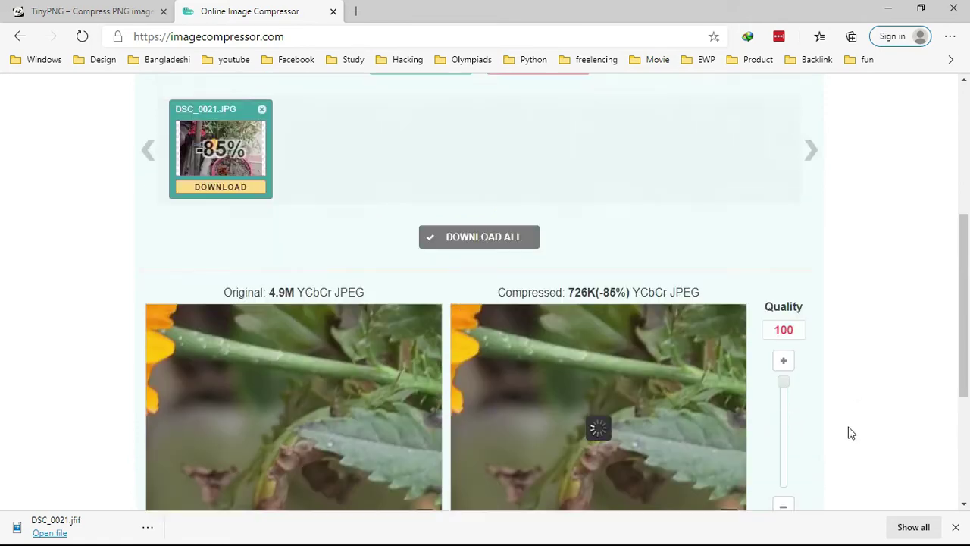
right_click(867, 357)
left_click(554, 162)
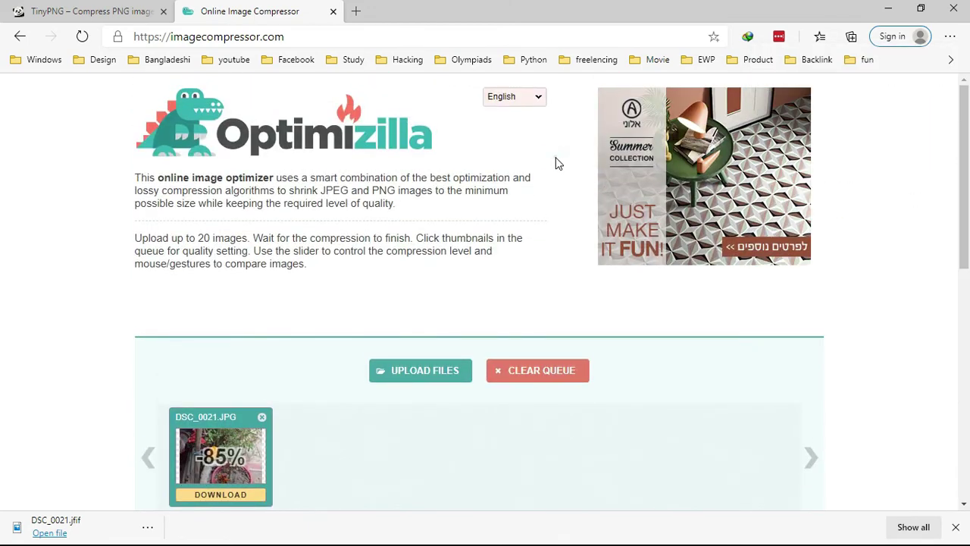
scroll(626, 272, "down", 5)
left_click_drag(727, 303, 690, 353)
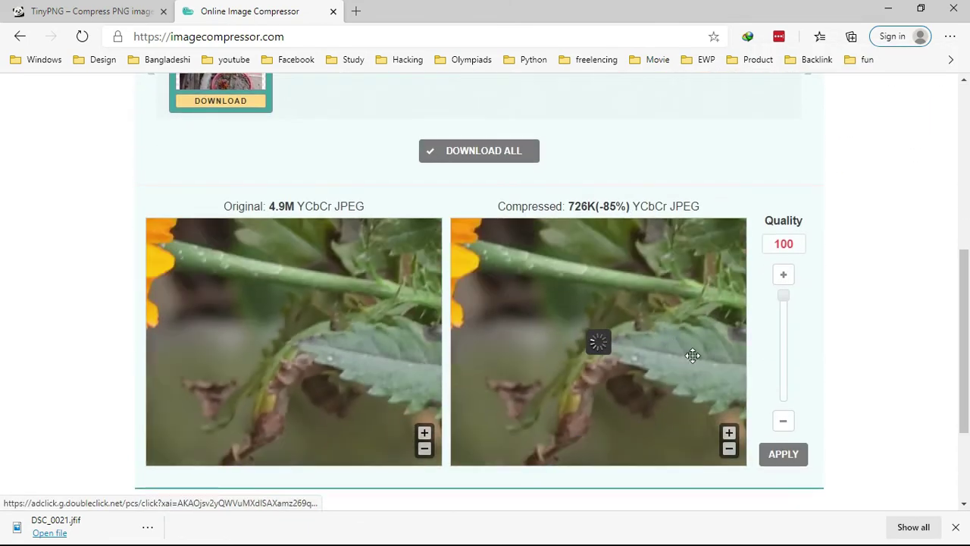
scroll(930, 370, "up", 2)
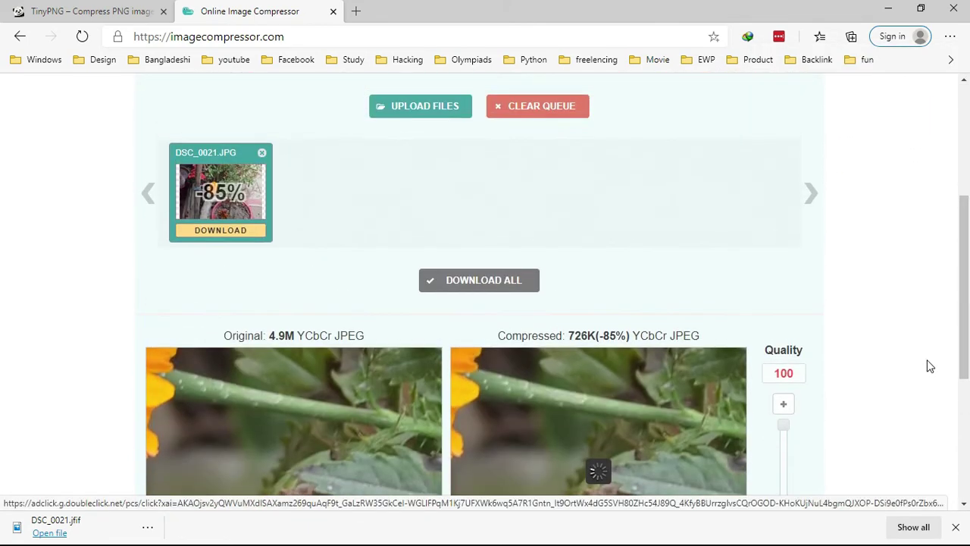
double_click(570, 338)
left_click(420, 333)
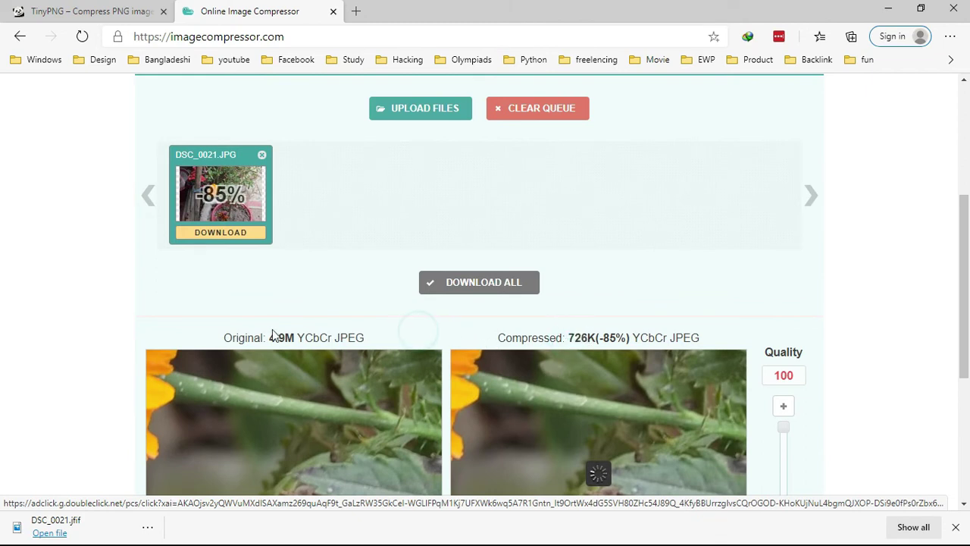
double_click(269, 337)
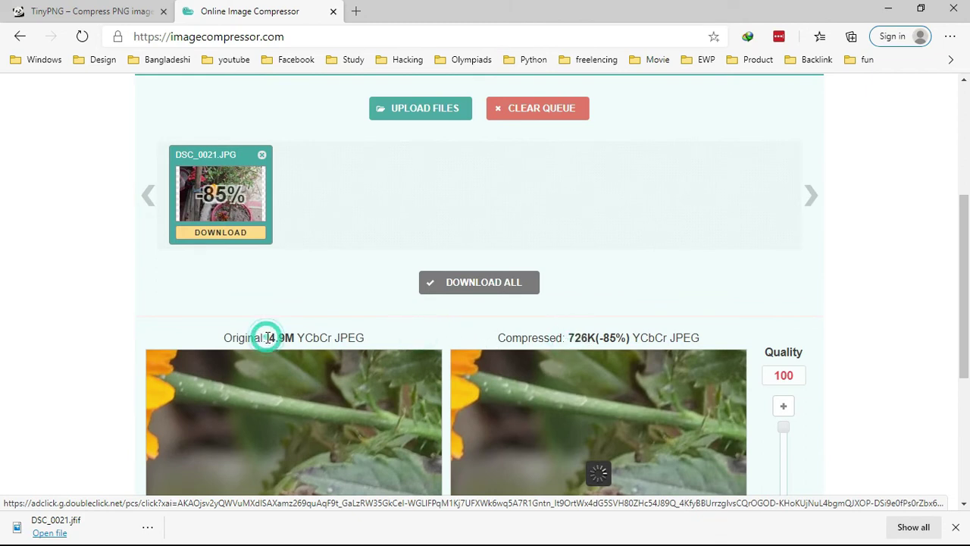
left_click(311, 338)
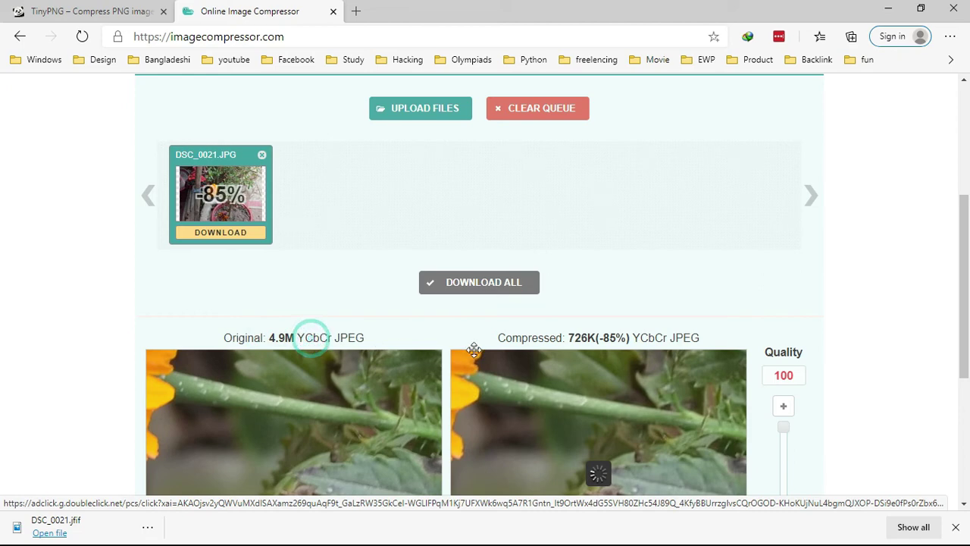
double_click(568, 337)
left_click(546, 322)
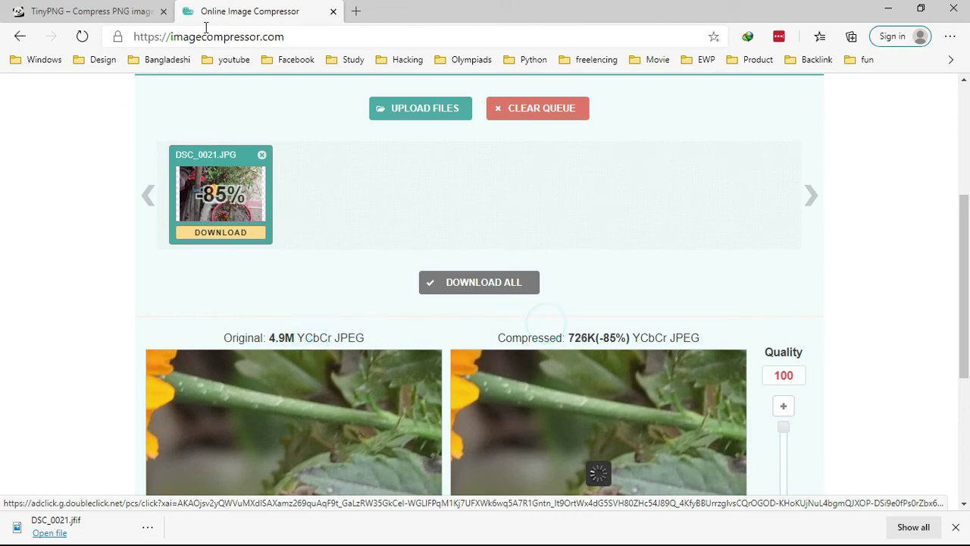
Compare TinyPNG's compressed file size and saving for DSC_0021.JPG with the Optimizilla result, ending on Optimizilla.
left_click(135, 6)
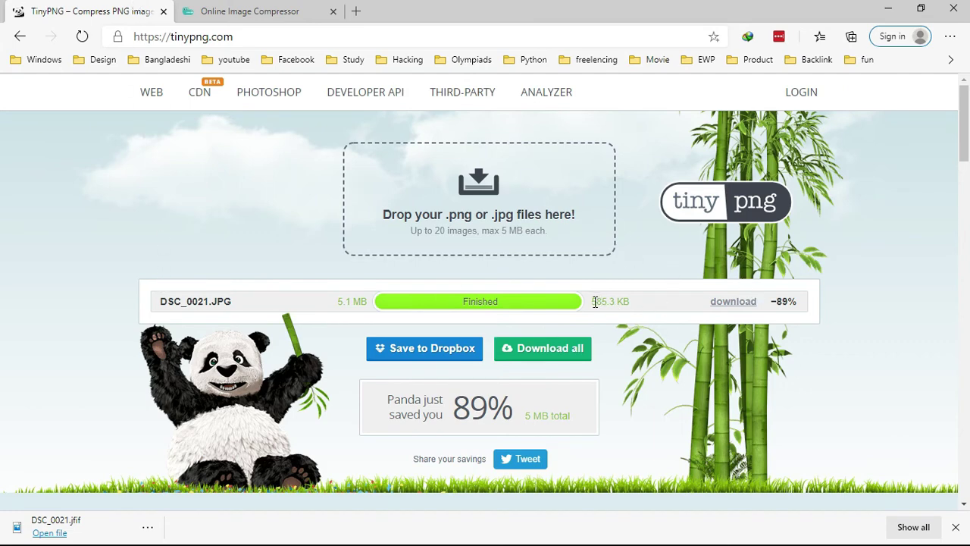
left_click(296, 13)
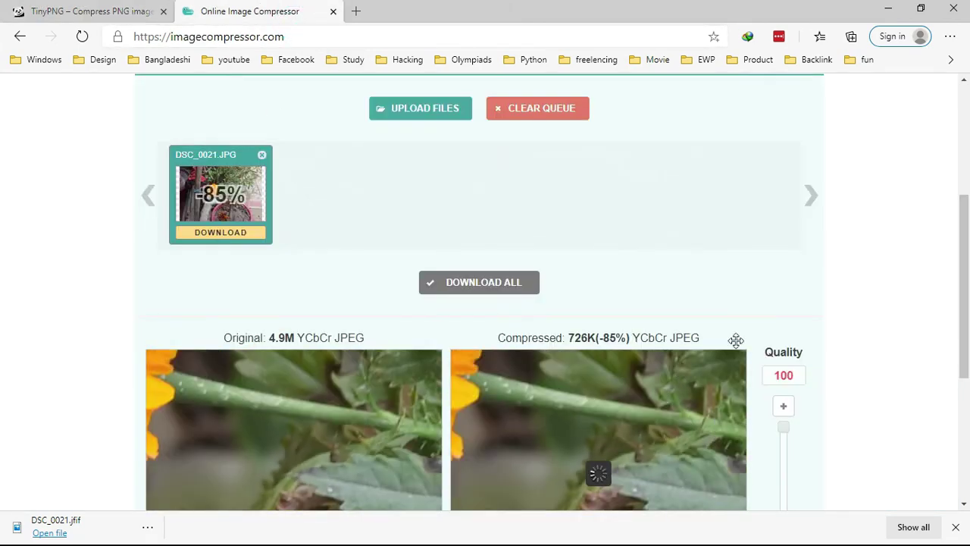
left_click(148, 15)
scroll(307, 303, "down", 1)
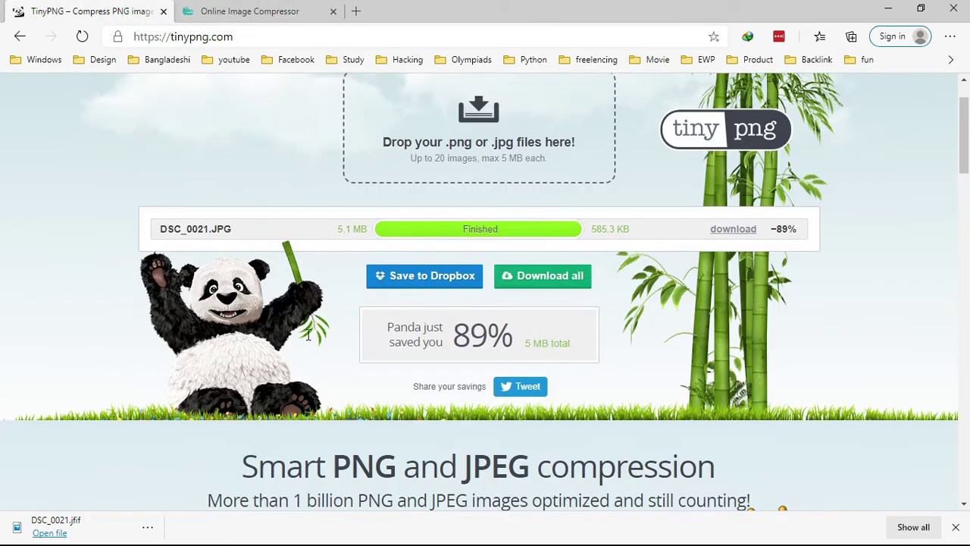
scroll(310, 337, "up", 1)
left_click(219, 13)
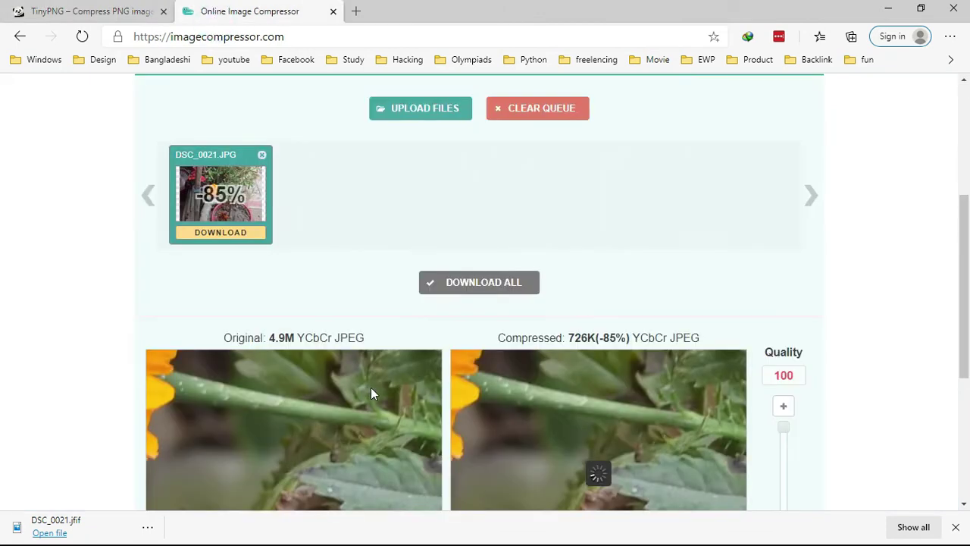
Lower the Optimizilla compression quality to 10 and dismiss the browser's downloads bar.
scroll(866, 334, "down", 3)
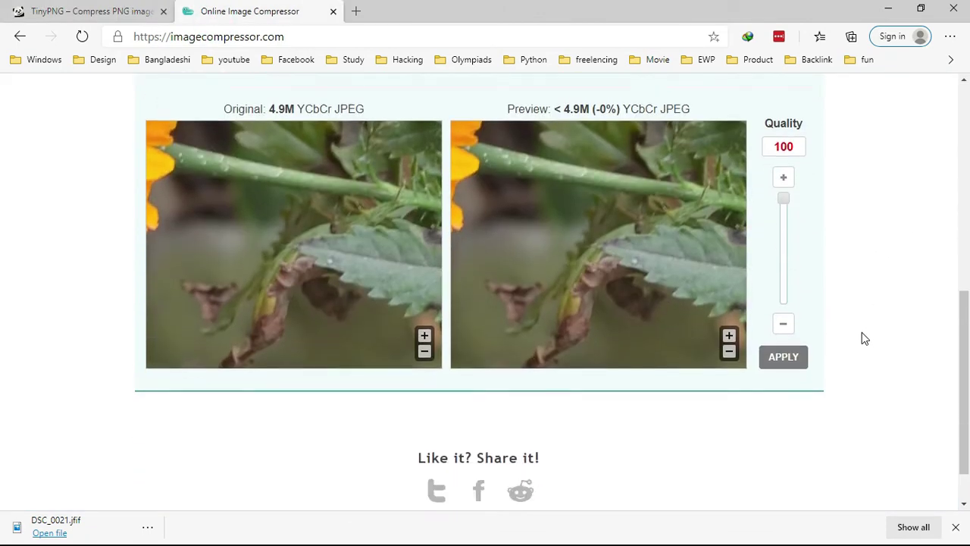
scroll(862, 339, "up", 1)
left_click_drag(784, 302, 783, 428)
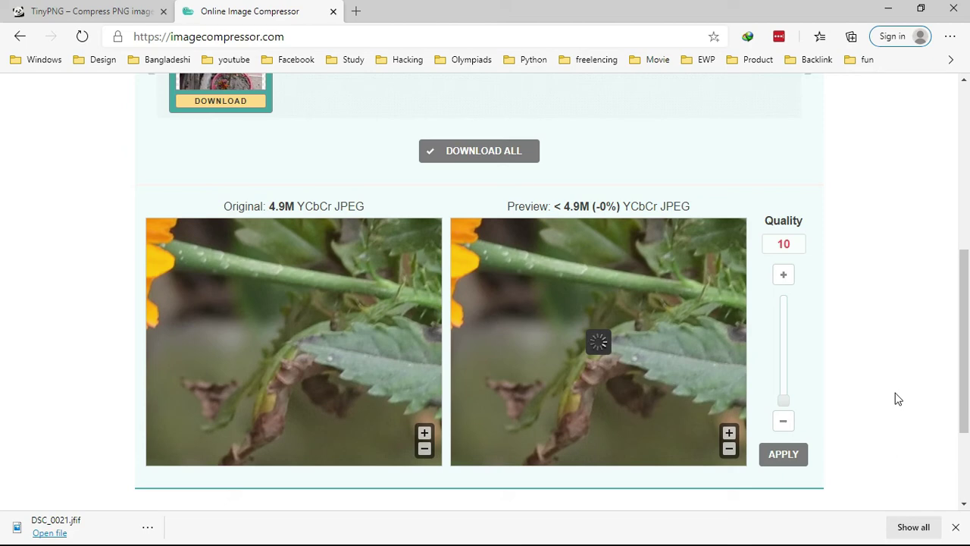
left_click(955, 527)
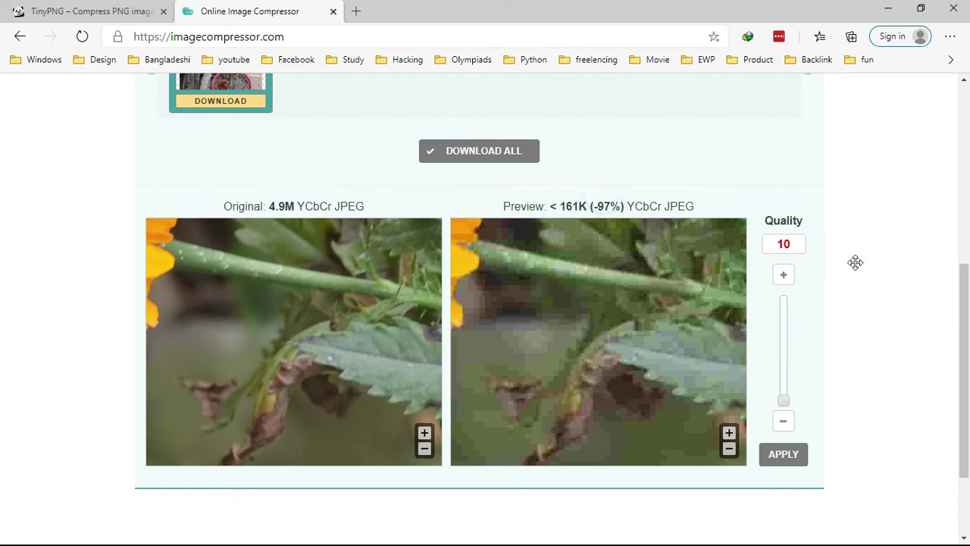
Review the quality 10 preview against the original and set the compression quality to 40.
scroll(857, 268, "up", 5)
scroll(857, 268, "down", 7)
scroll(647, 254, "up", 3)
scroll(646, 254, "down", 3)
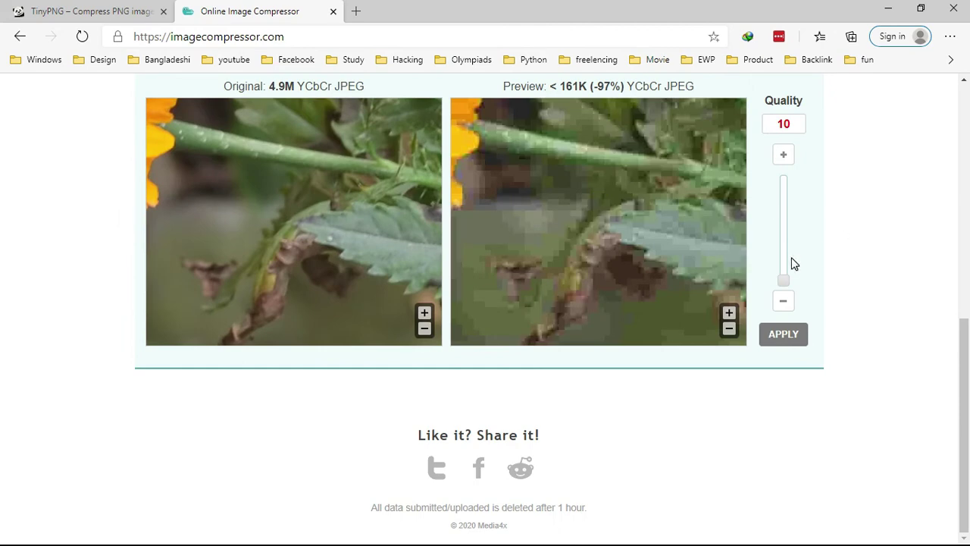
left_click_drag(784, 282, 784, 252)
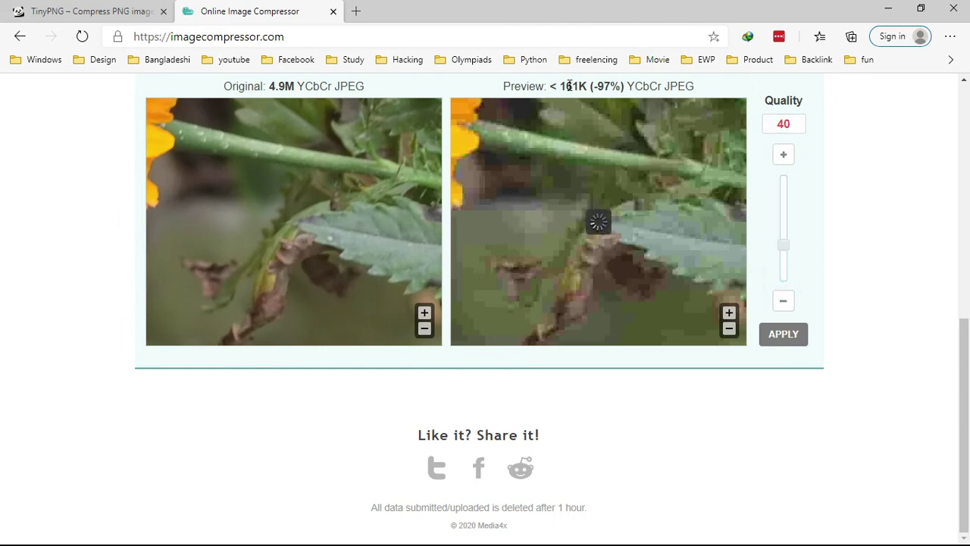
Show the orange flower in both previews and compare the original with the quality 40 result.
scroll(564, 90, "up", 1)
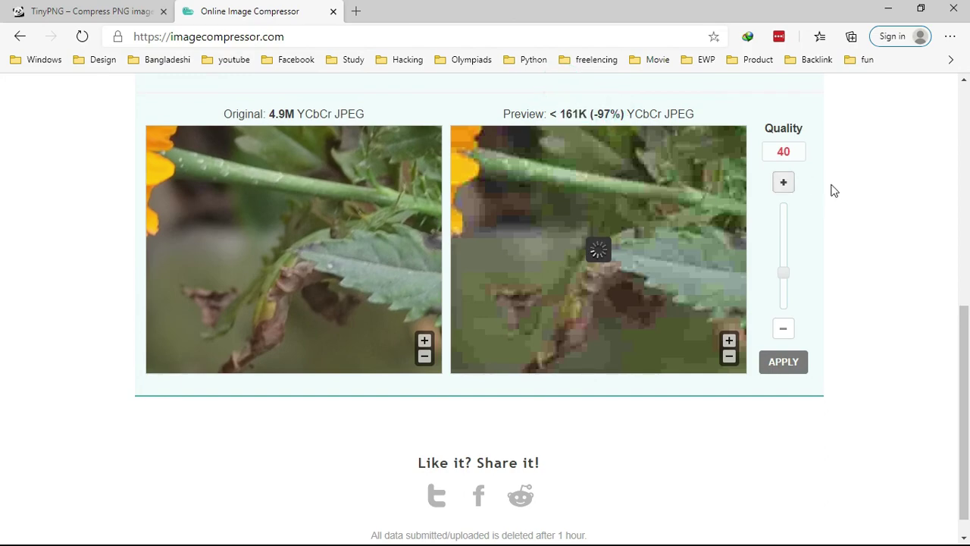
scroll(909, 214, "up", 4)
scroll(478, 184, "down", 4)
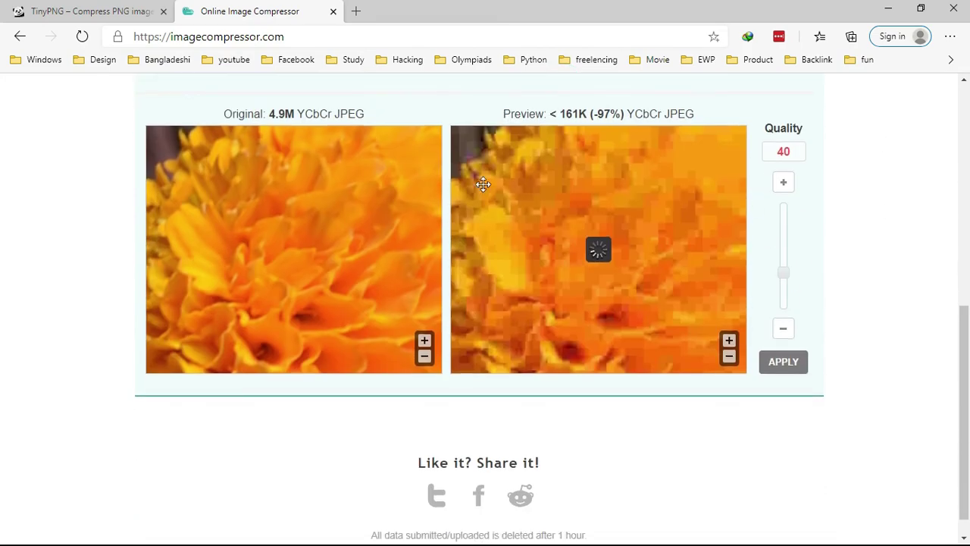
scroll(375, 93, "up", 1)
scroll(842, 295, "down", 1)
scroll(816, 272, "up", 6)
scroll(816, 271, "up", 2)
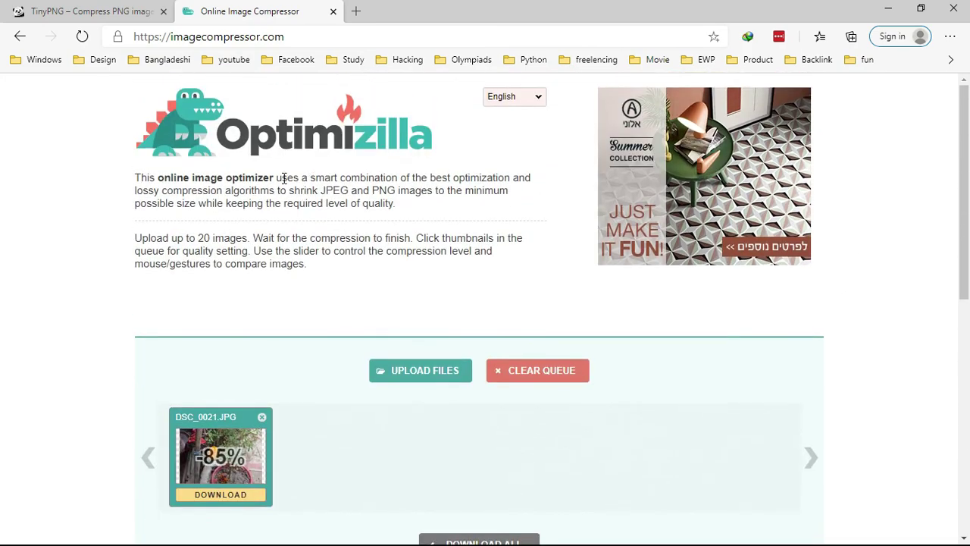
scroll(646, 443, "down", 5)
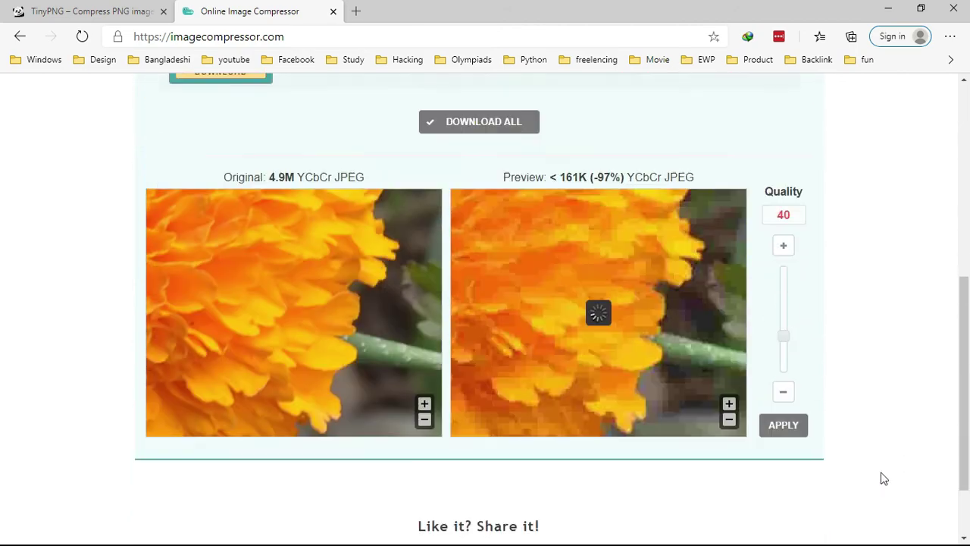
scroll(883, 477, "up", 5)
scroll(882, 478, "down", 3)
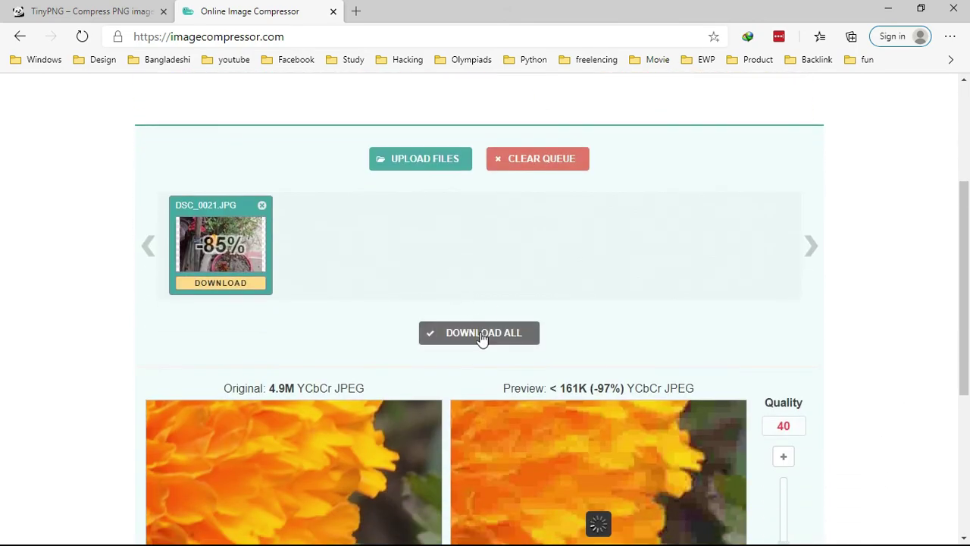
scroll(911, 411, "down", 4)
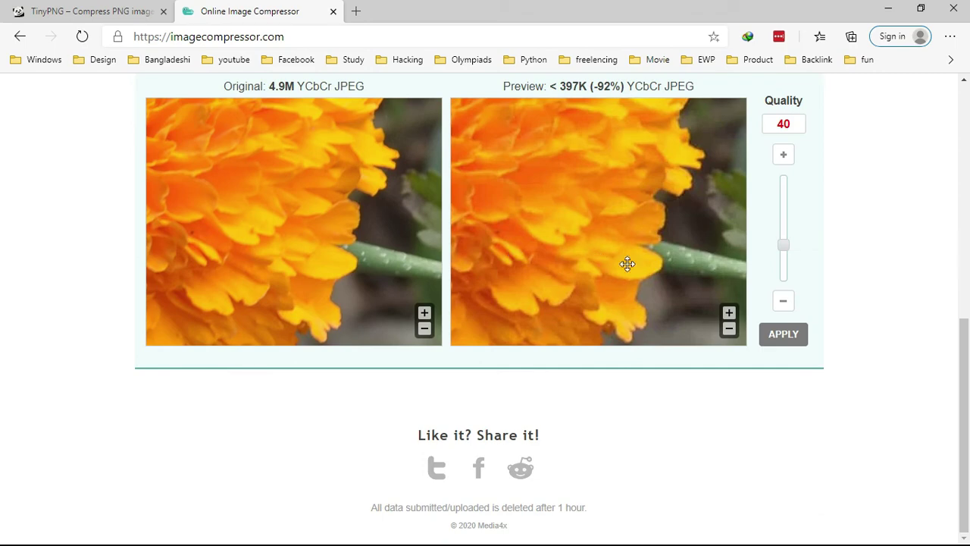
Return to the TinyPNG page and close the browser window.
left_click(53, 12)
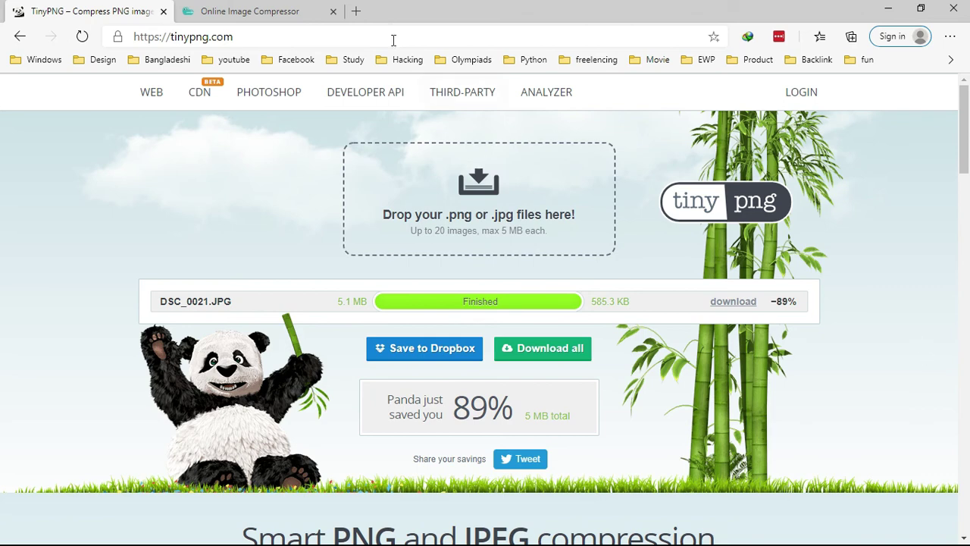
left_click(956, 9)
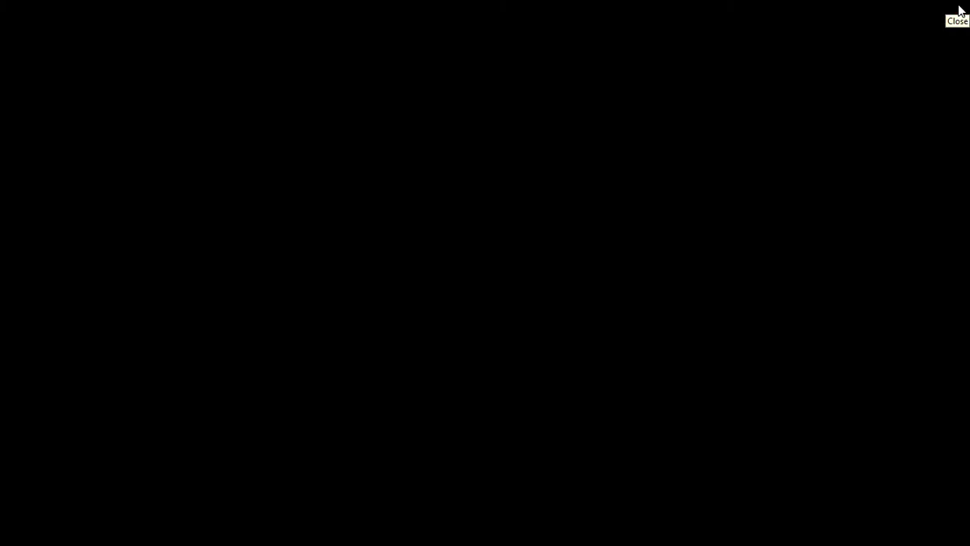